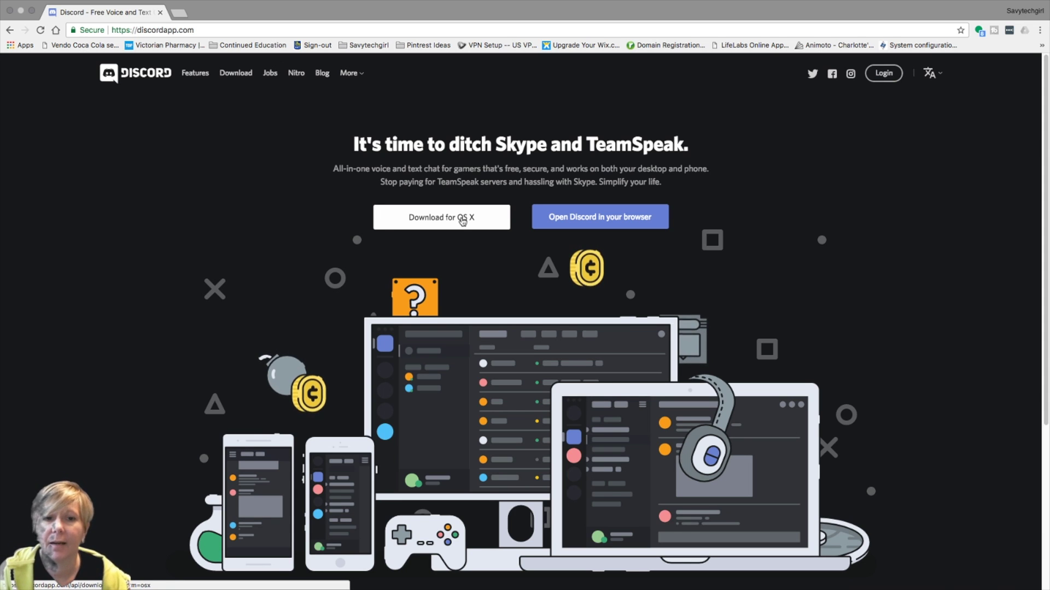
# - Start downloading Discord for OS X from the Discord homepage
pyautogui.click(462, 219)
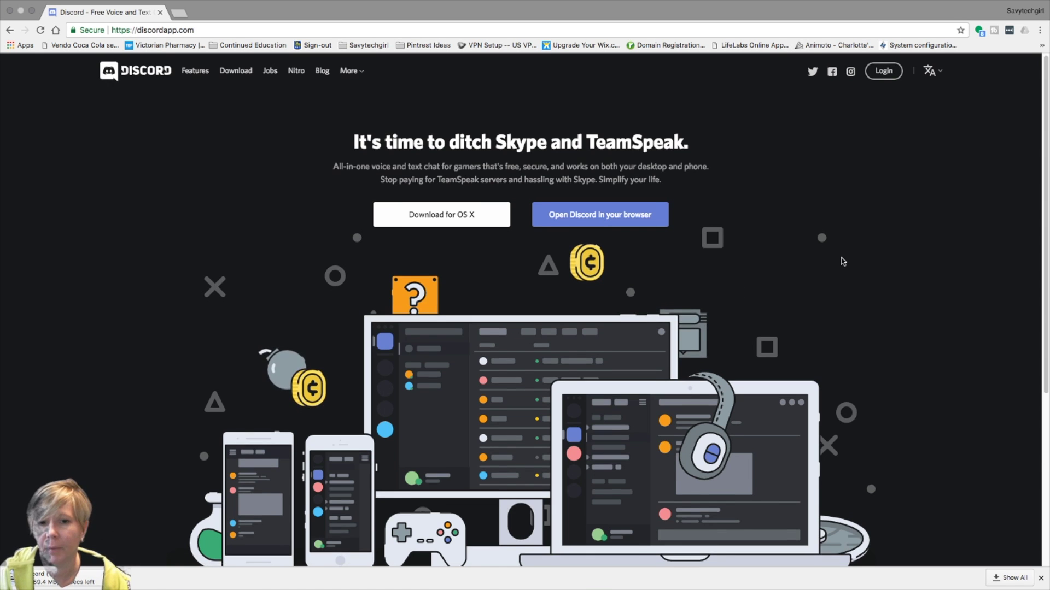
pyautogui.scroll(-5, 840, 257)
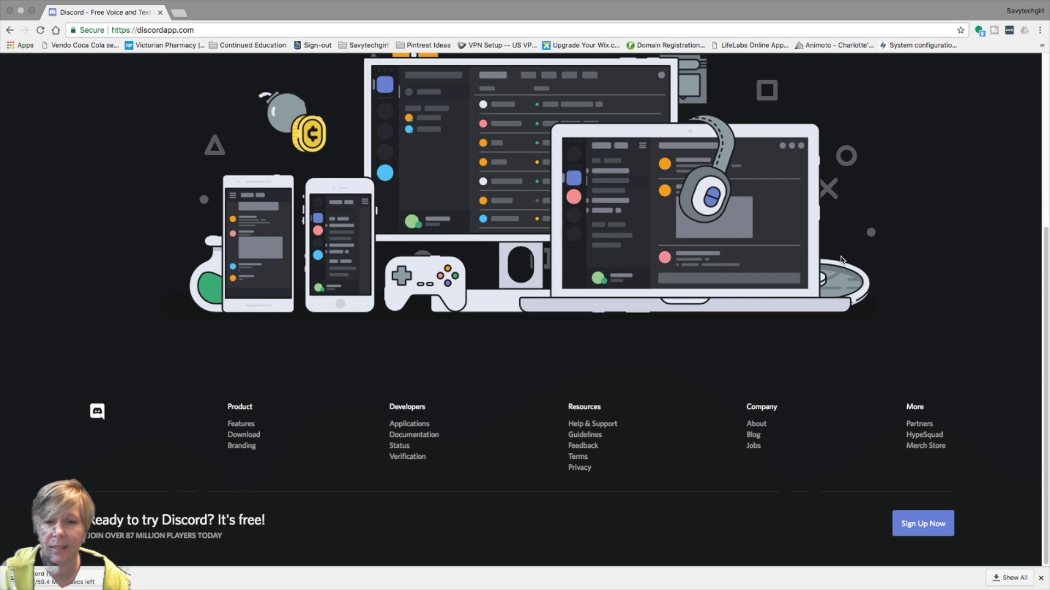
pyautogui.scroll(2, 841, 259)
pyautogui.scroll(3, 842, 261)
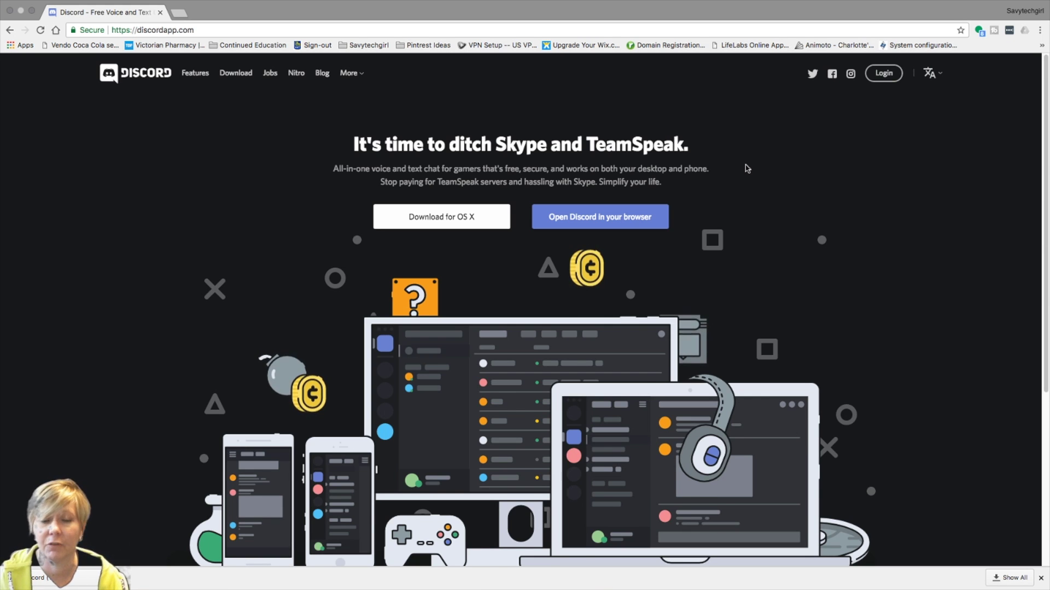
pyautogui.moveTo(840, 3)
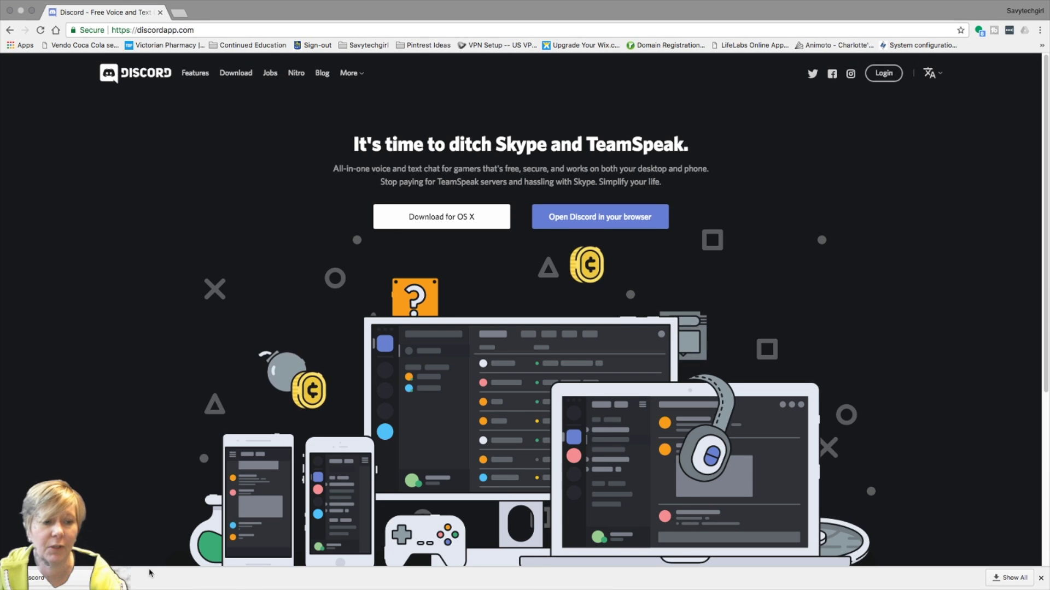
# - Open the Discord disk image, copy Discord into Applications replacing the old copy, and close the installer
pyautogui.click(150, 573)
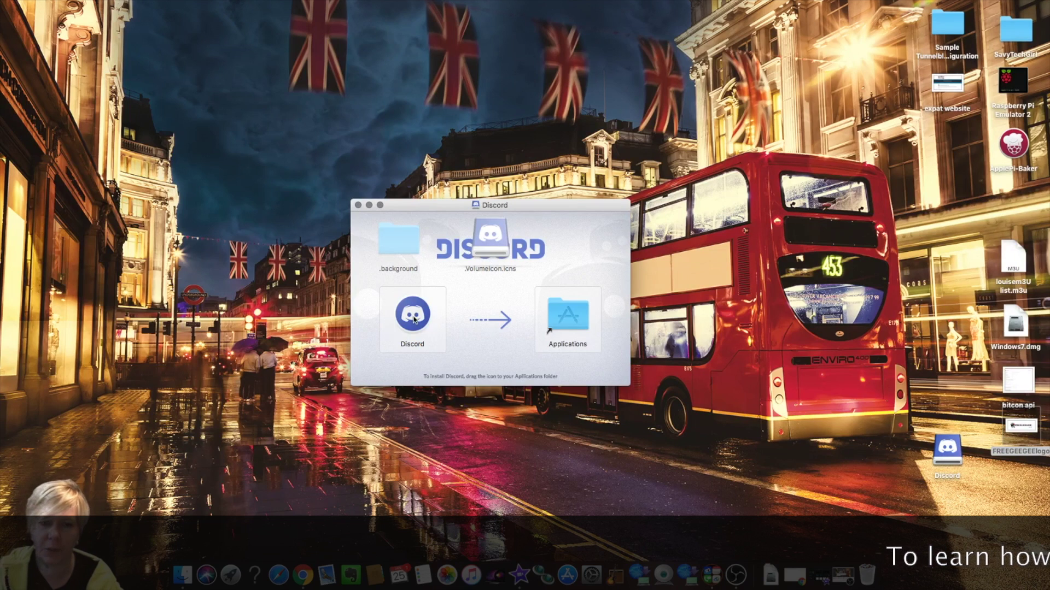
pyautogui.moveTo(413, 321); pyautogui.dragTo(572, 327)
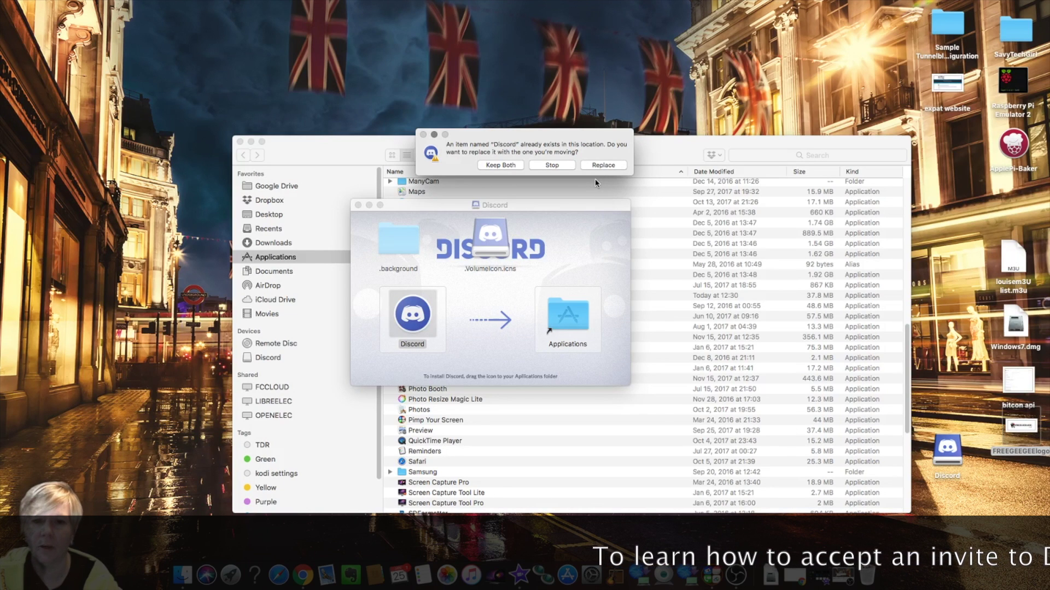
pyautogui.click(604, 166)
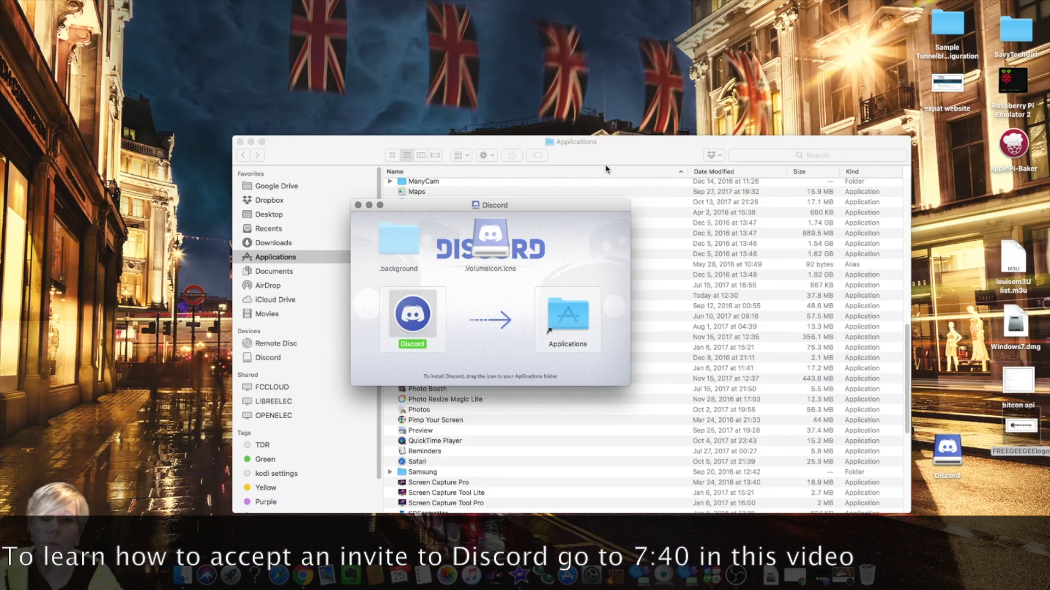
pyautogui.click(358, 205)
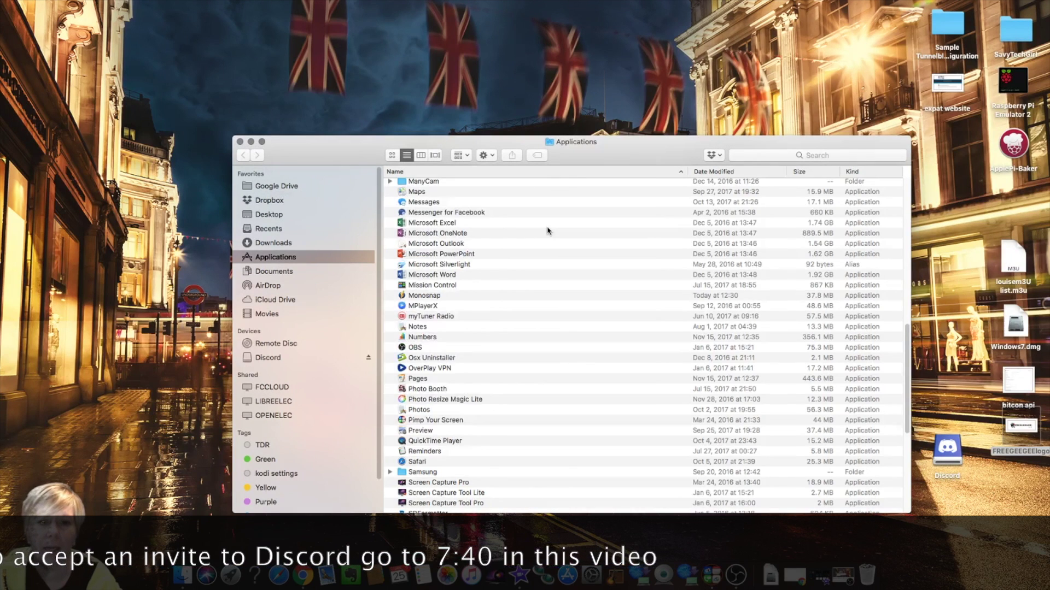
# - Launch Discord from the Applications folder, close Finder, and confirm opening the downloaded app
pyautogui.scroll(5, 547, 230)
pyautogui.scroll(3, 546, 231)
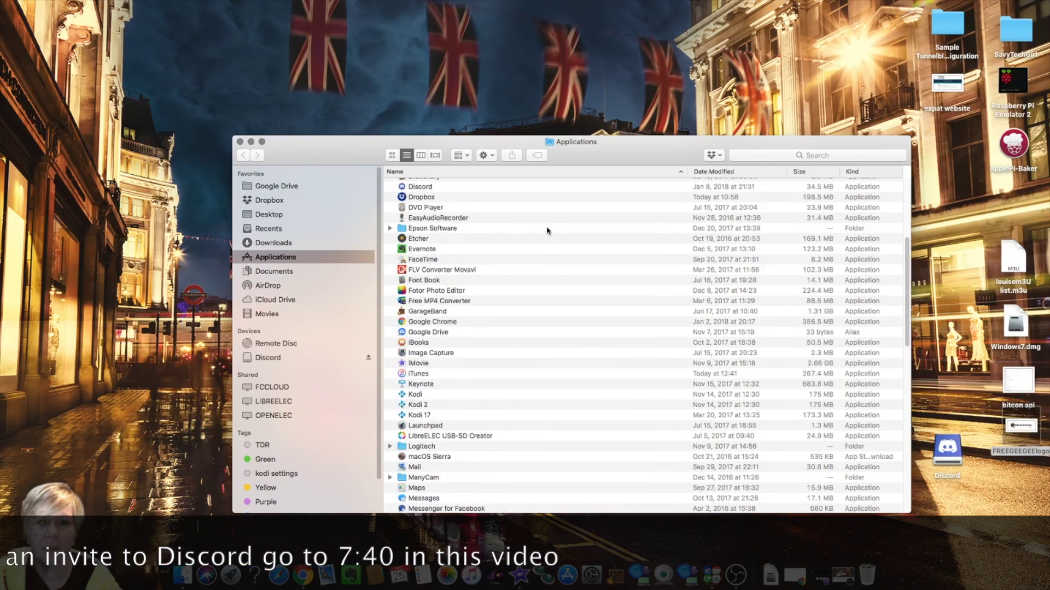
pyautogui.click(417, 187)
pyautogui.doubleClick(416, 187)
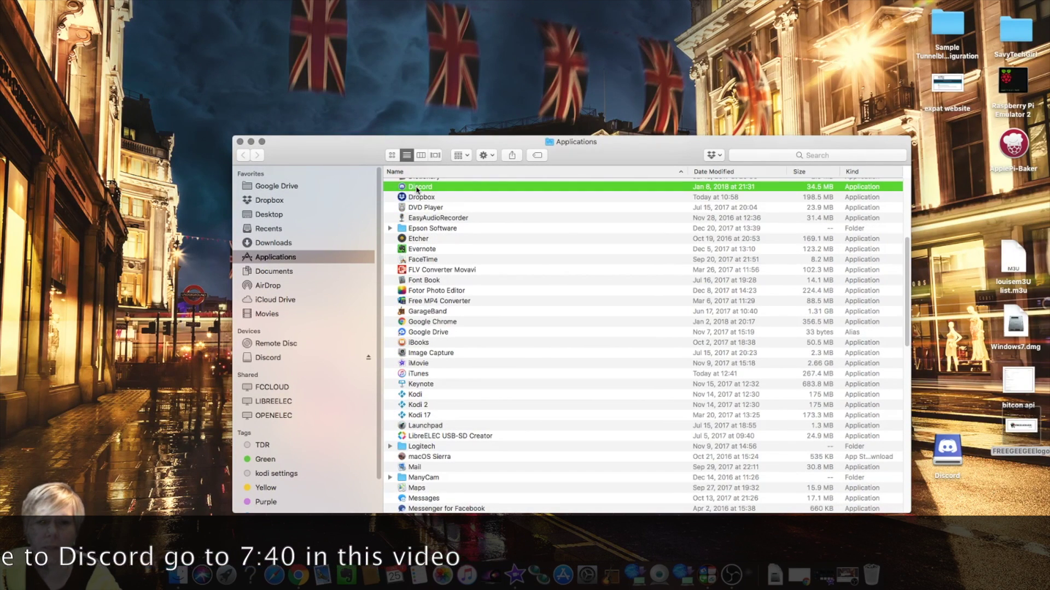
pyautogui.click(240, 142)
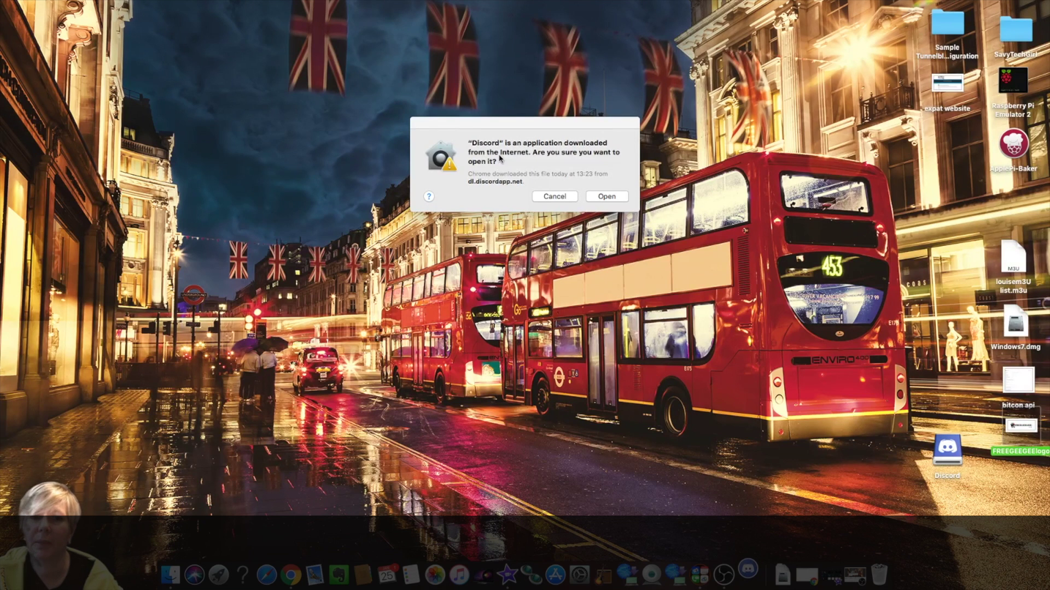
pyautogui.click(607, 197)
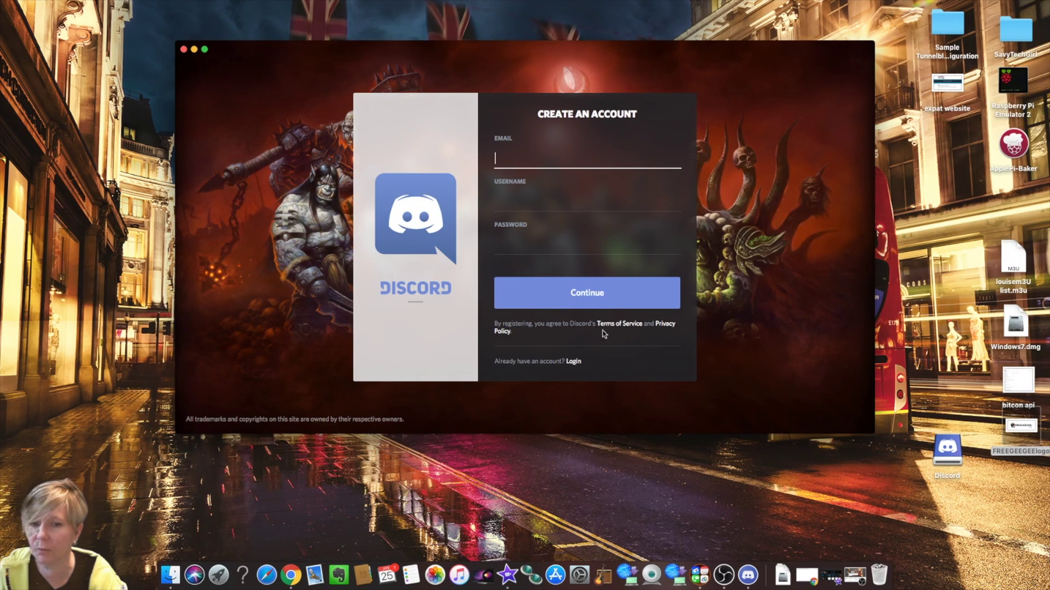
# - Log in with the account e-mail and password, correcting a mistyped password
pyautogui.click(573, 362)
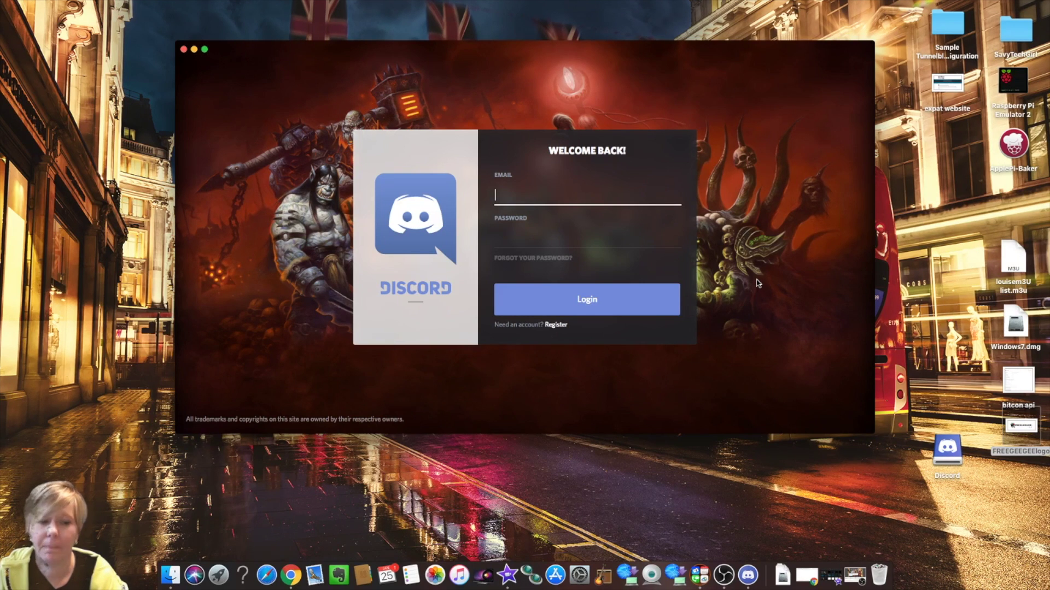
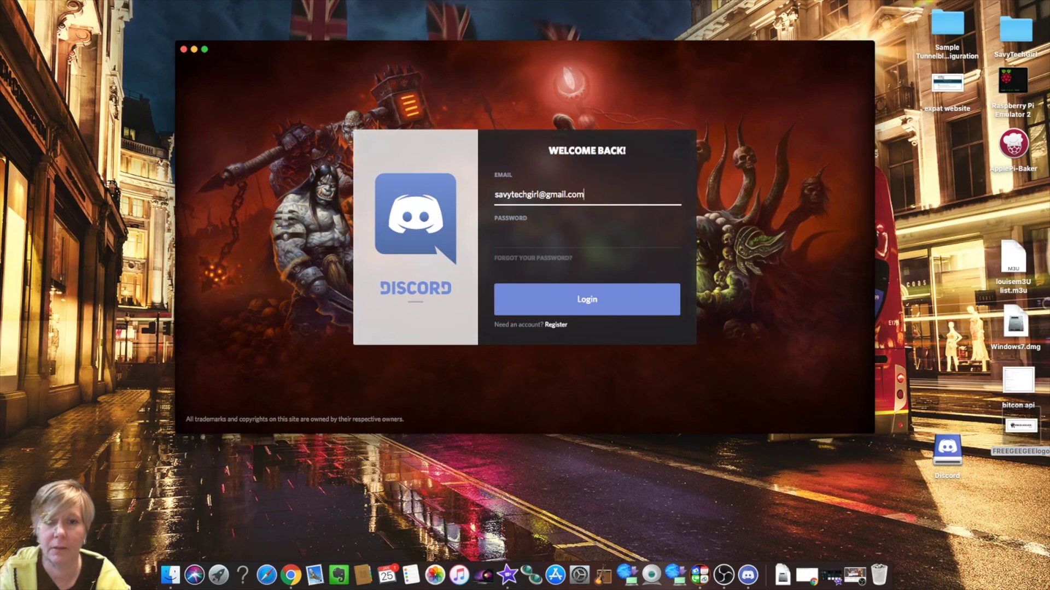
pyautogui.press('Tab')
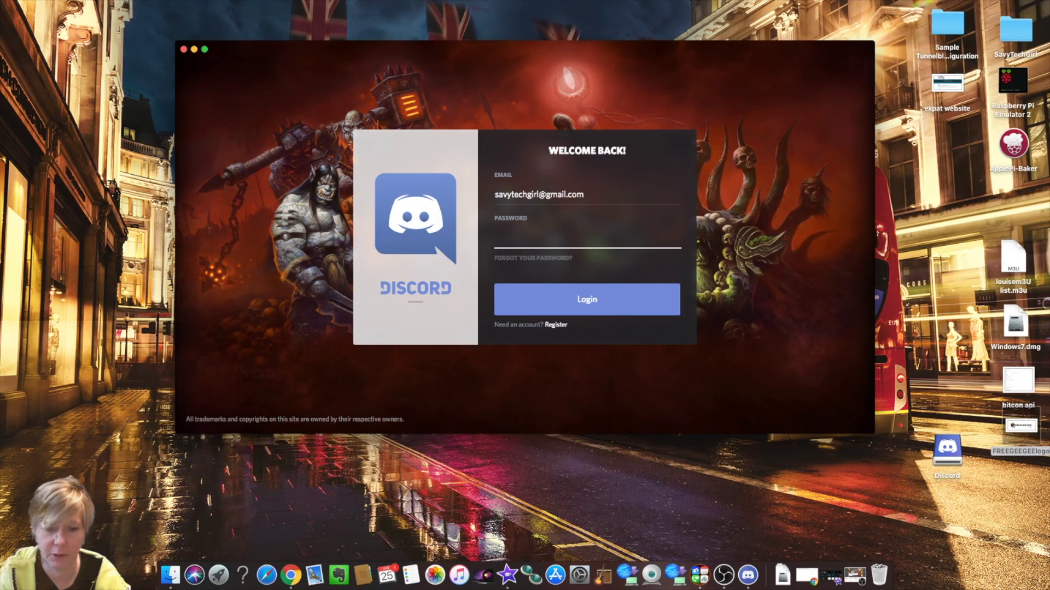
pyautogui.write('••••')
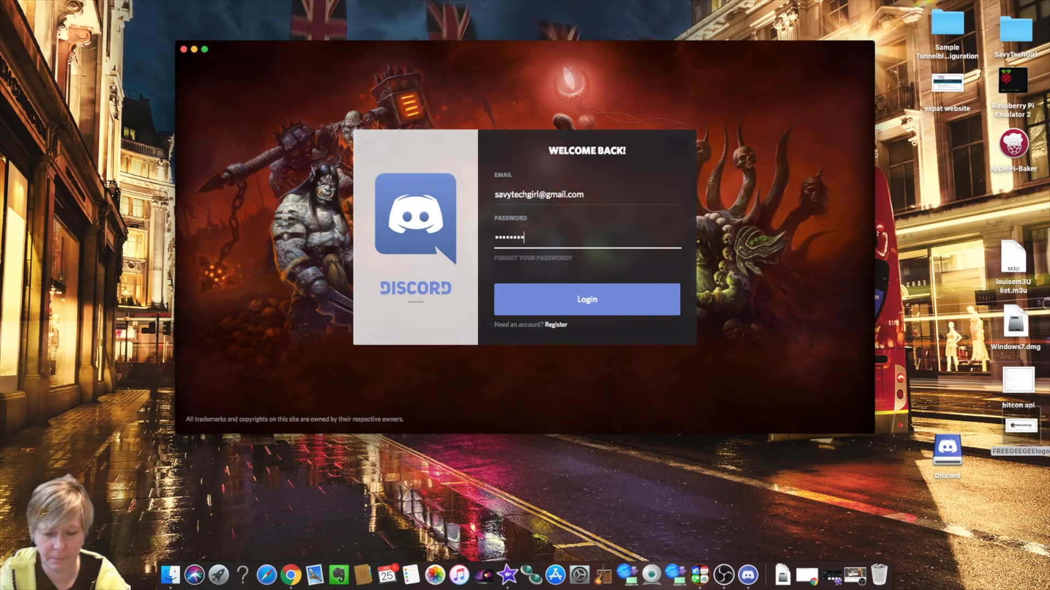
pyautogui.write('•••••••')
pyautogui.press('Return')
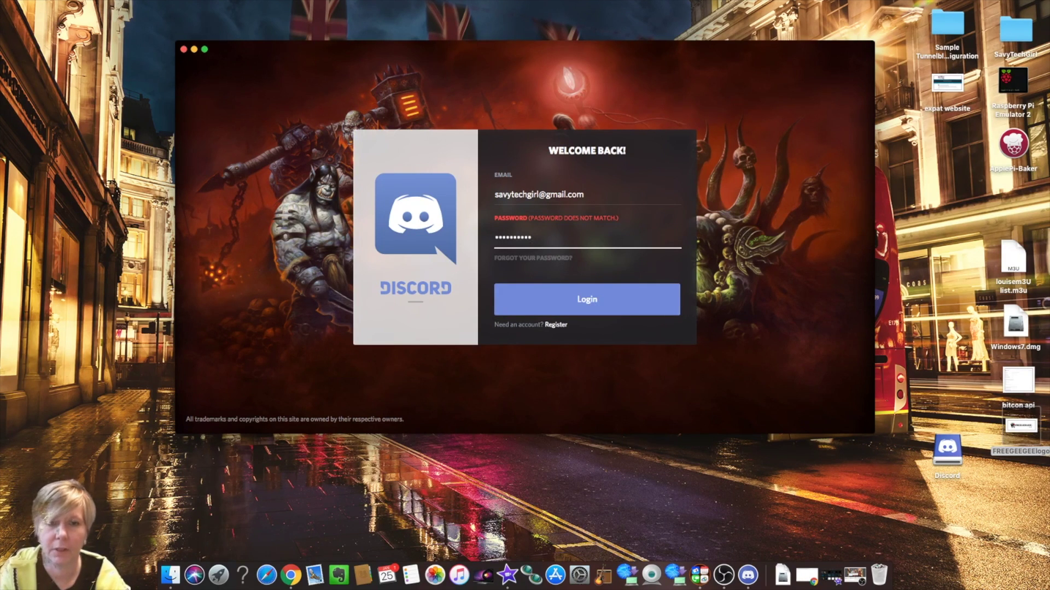
pyautogui.press('BackSpace')
pyautogui.press('BackSpace')
pyautogui.press('BackSpace')
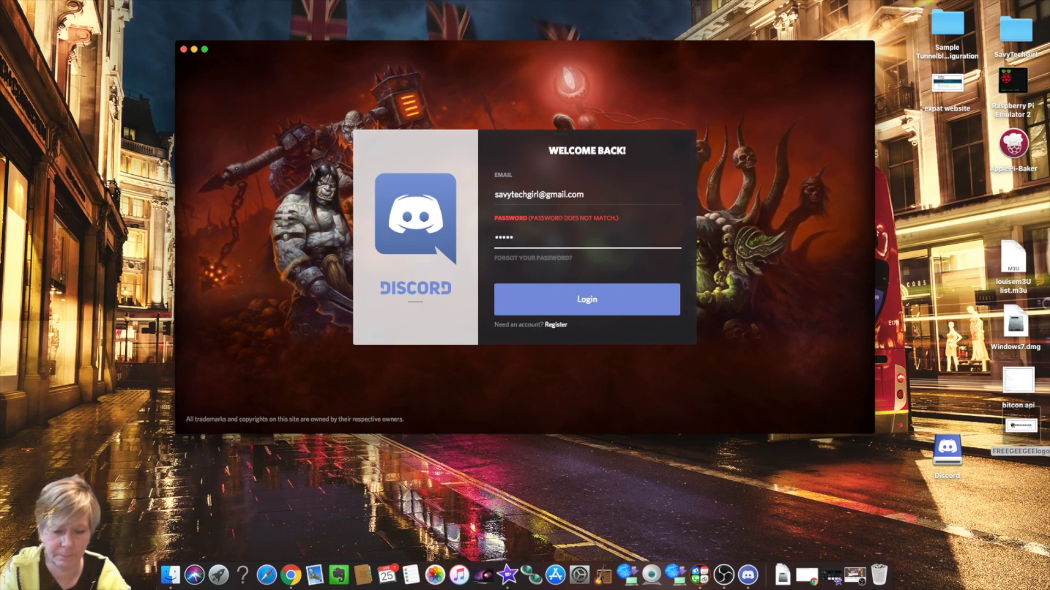
pyautogui.press('Return')
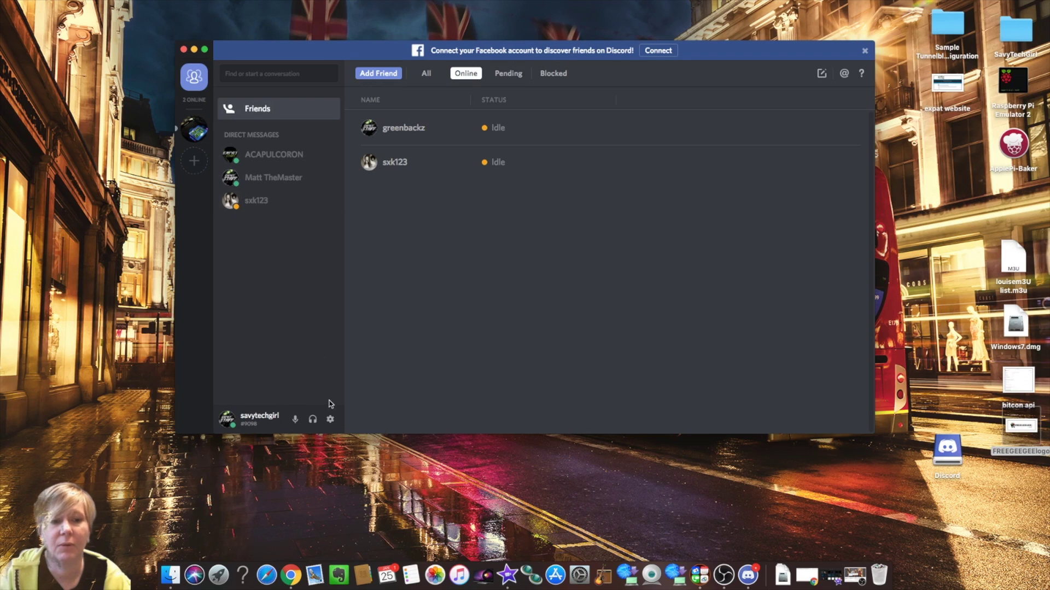
# - Open User Settings from the gear icon beside the username
pyautogui.click(330, 419)
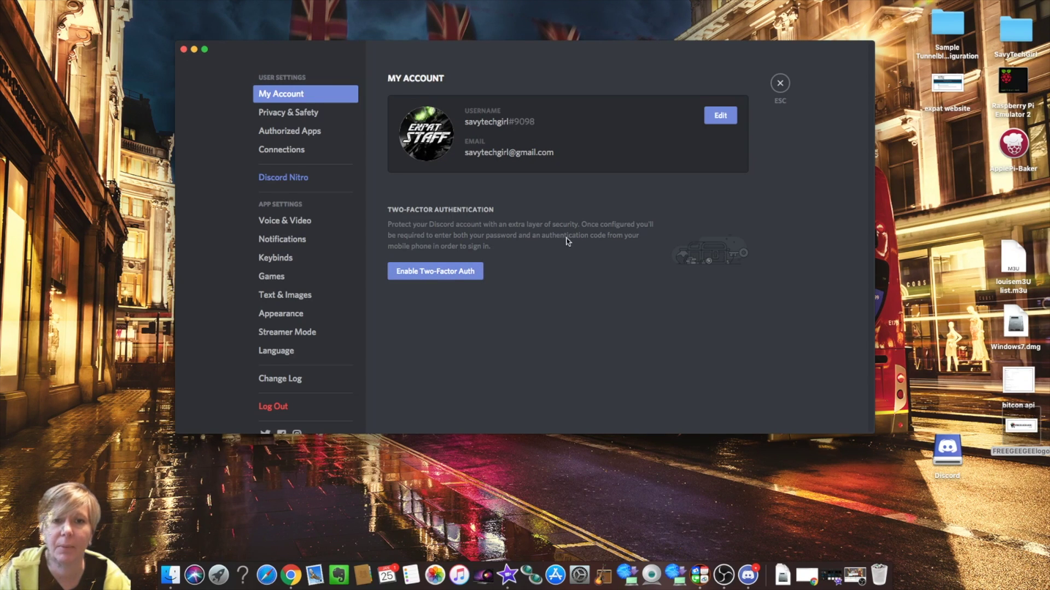
# - Look through Privacy & Safety and Authorized Apps, ending on the Voice & Video page
pyautogui.click(315, 116)
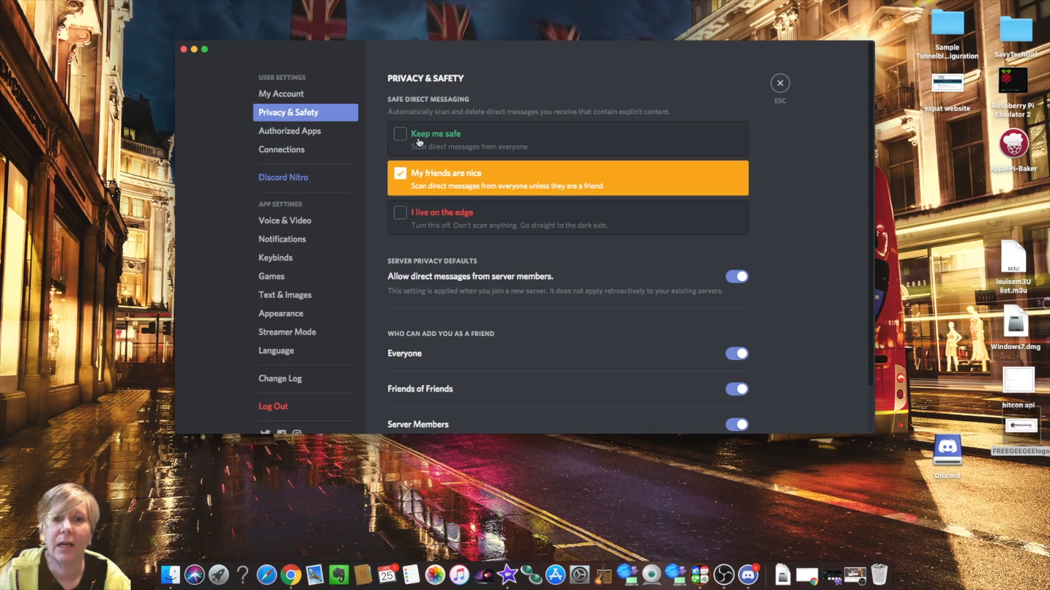
pyautogui.scroll(-2, 626, 243)
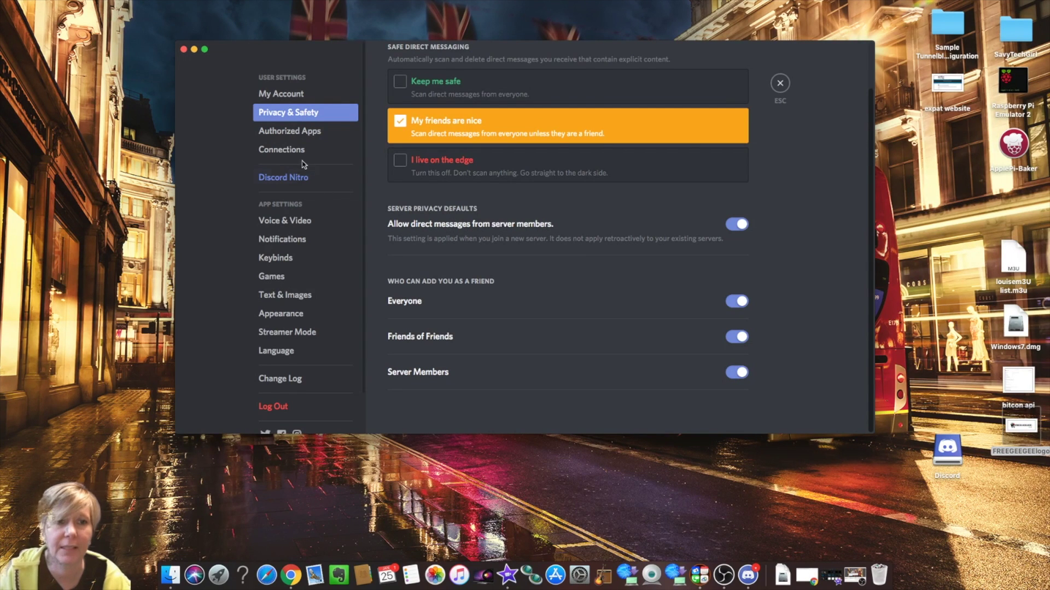
pyautogui.click(307, 134)
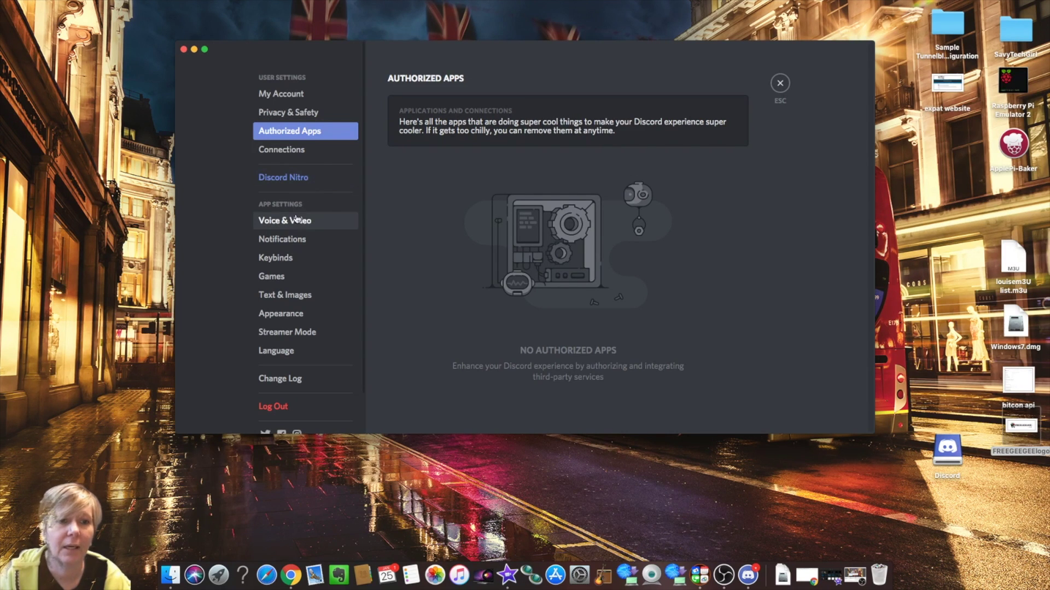
pyautogui.click(308, 226)
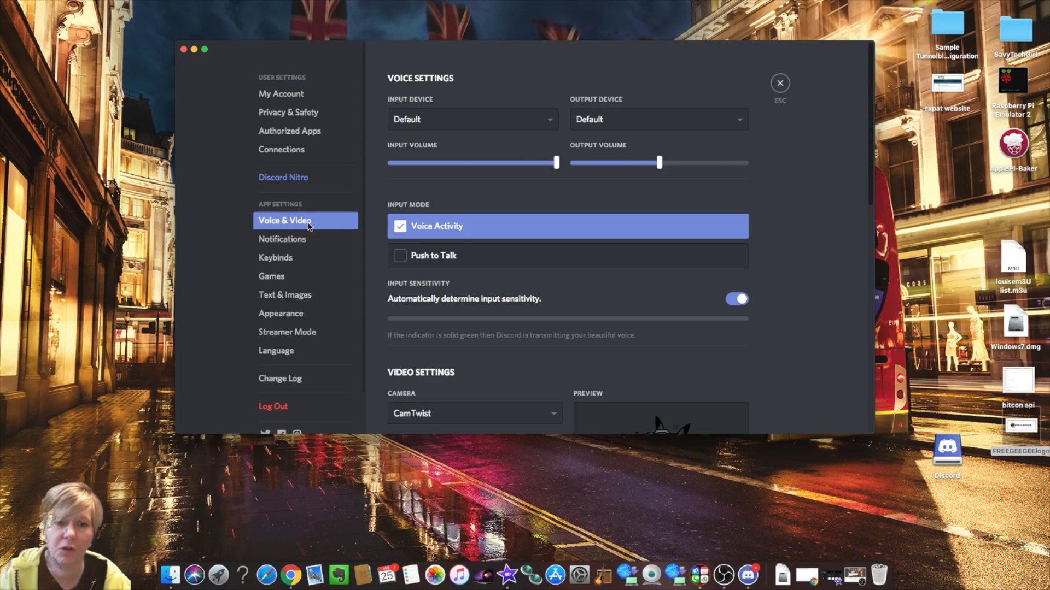
# - Check the available cameras in Voice & Video, keep CamTwist, then go to Notifications
pyautogui.scroll(-2, 514, 293)
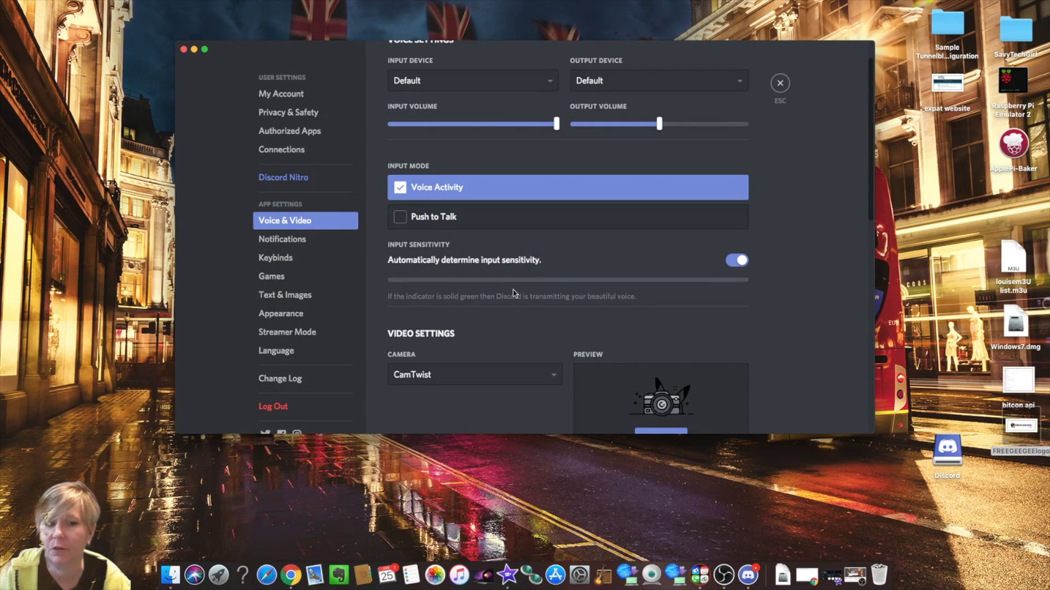
pyautogui.scroll(-4, 513, 293)
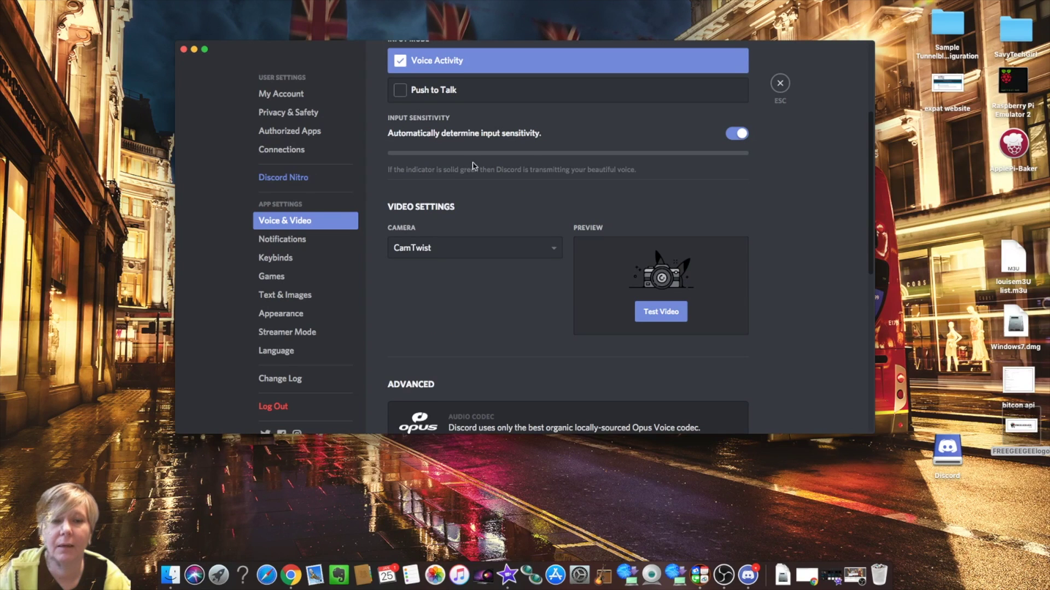
pyautogui.click(556, 251)
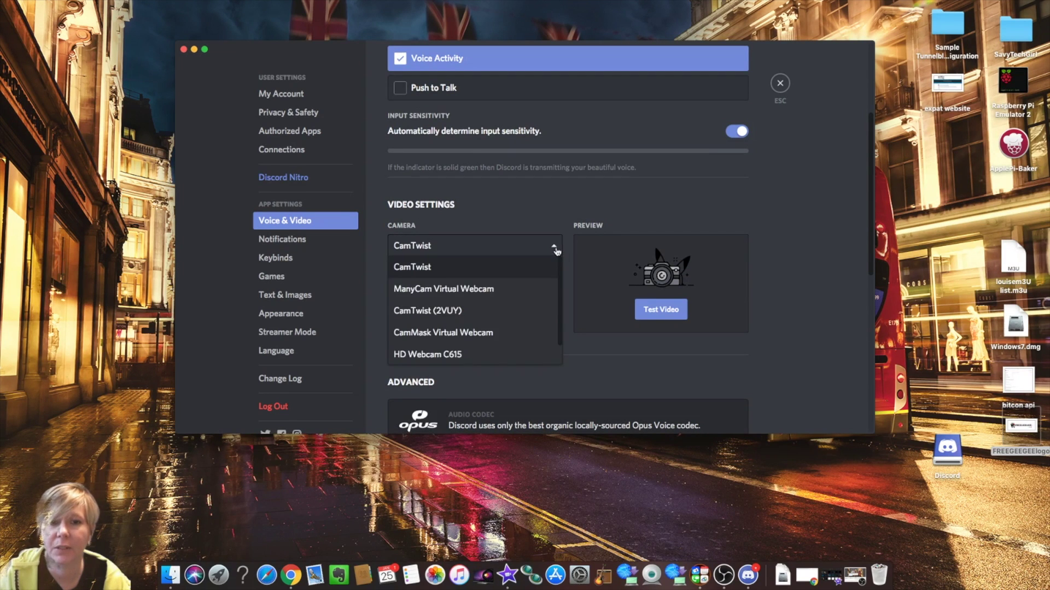
pyautogui.scroll(-5, 550, 287)
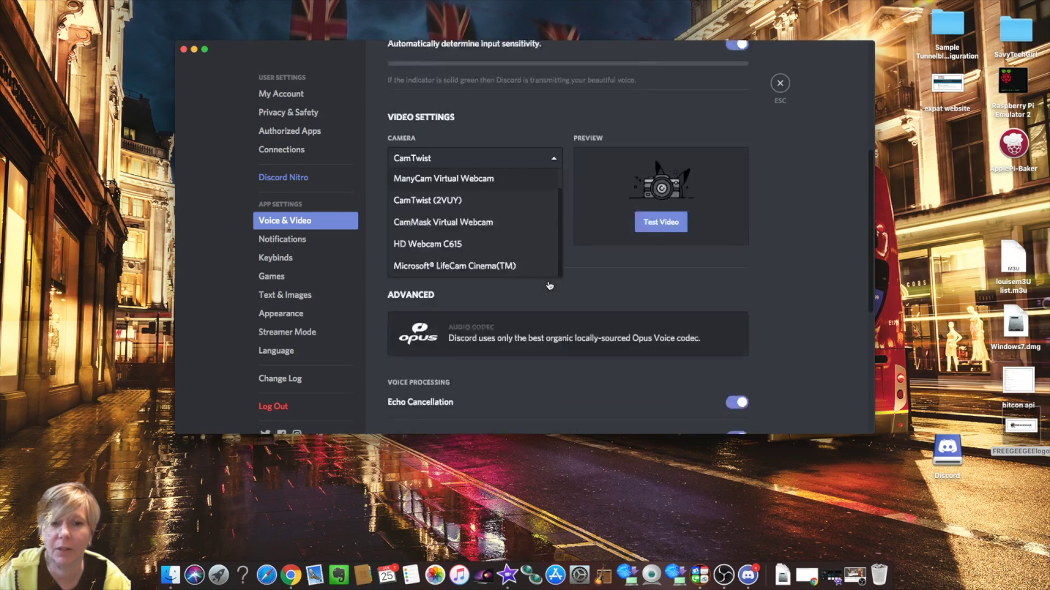
pyautogui.scroll(5, 550, 156)
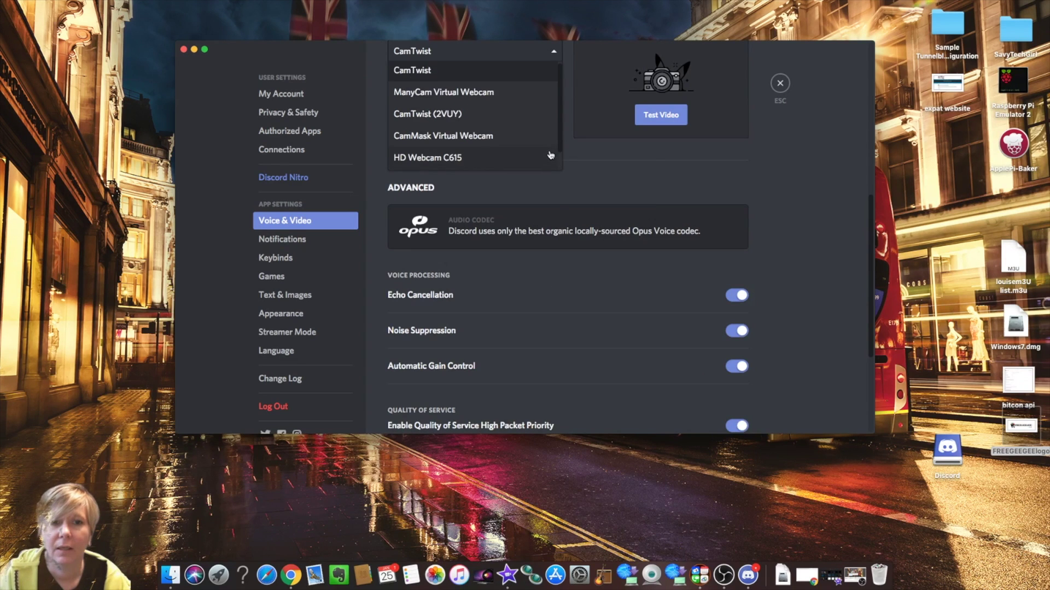
pyautogui.click(536, 99)
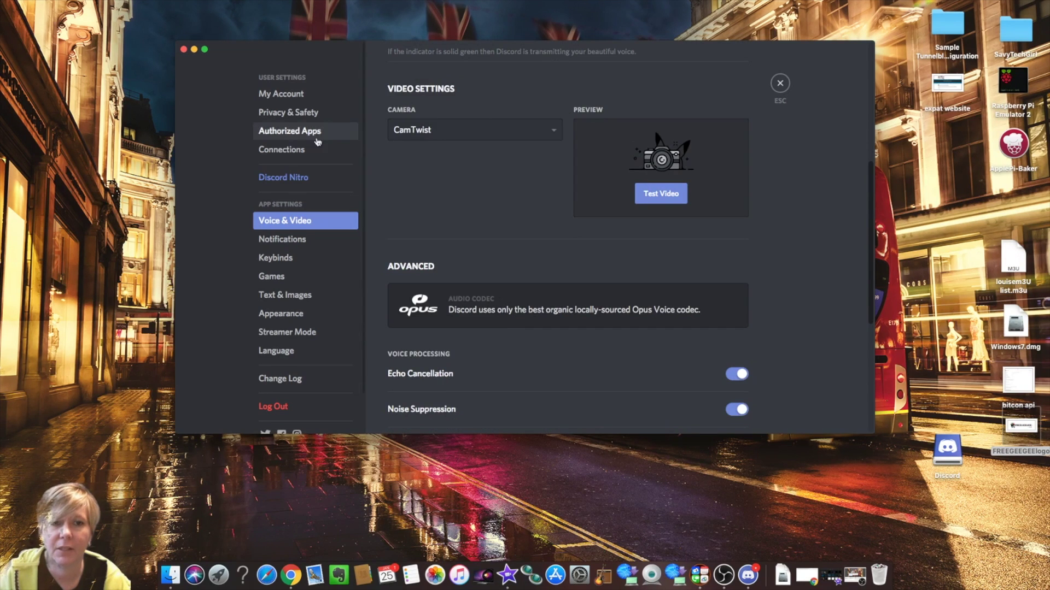
pyautogui.click(302, 243)
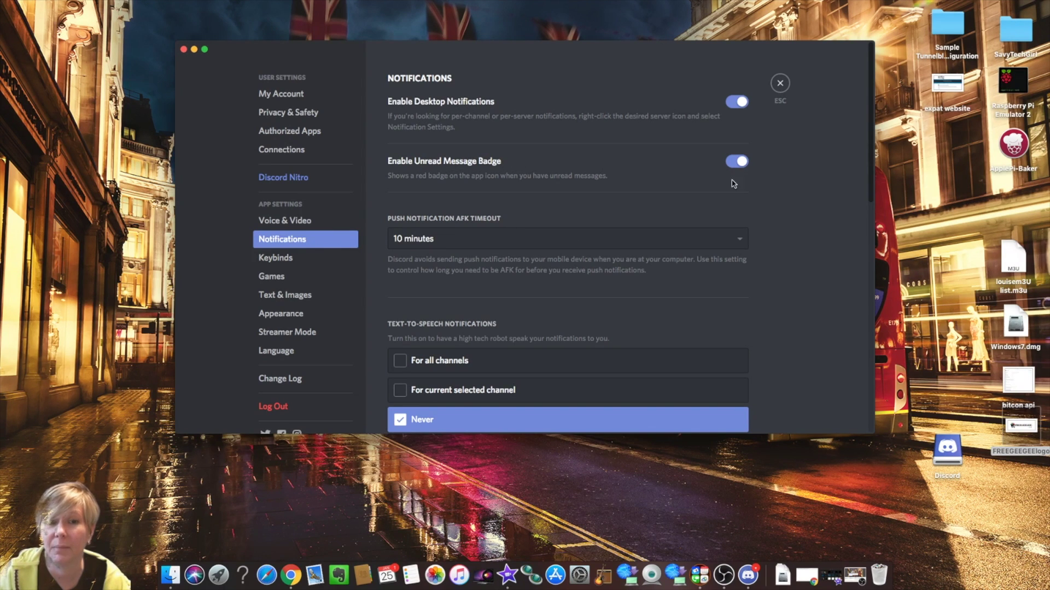
# - Scroll through Notifications, then view the Games and Text & Images settings
pyautogui.scroll(-3, 598, 155)
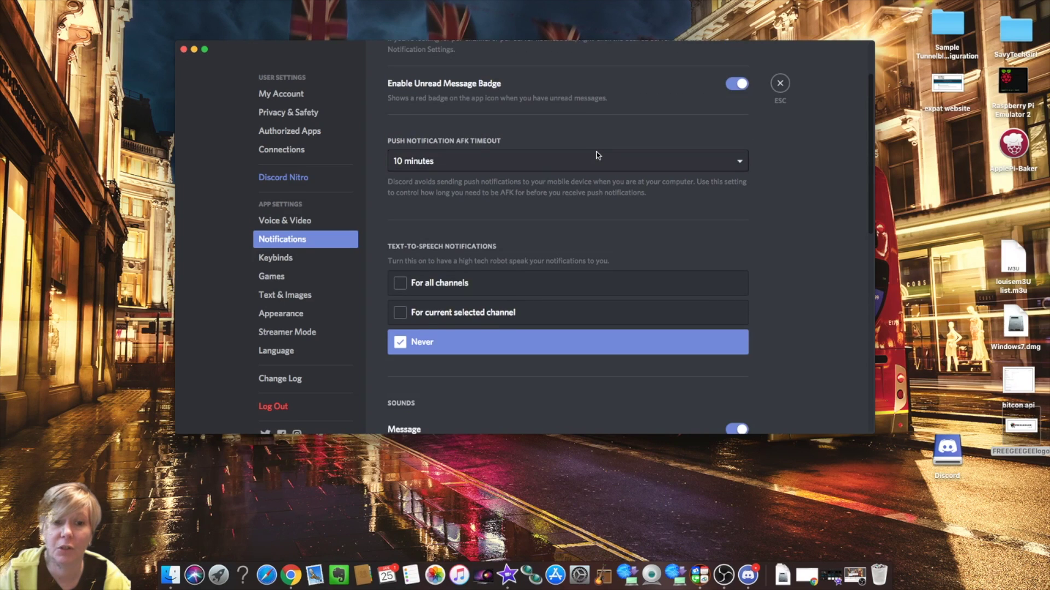
pyautogui.scroll(-8, 597, 155)
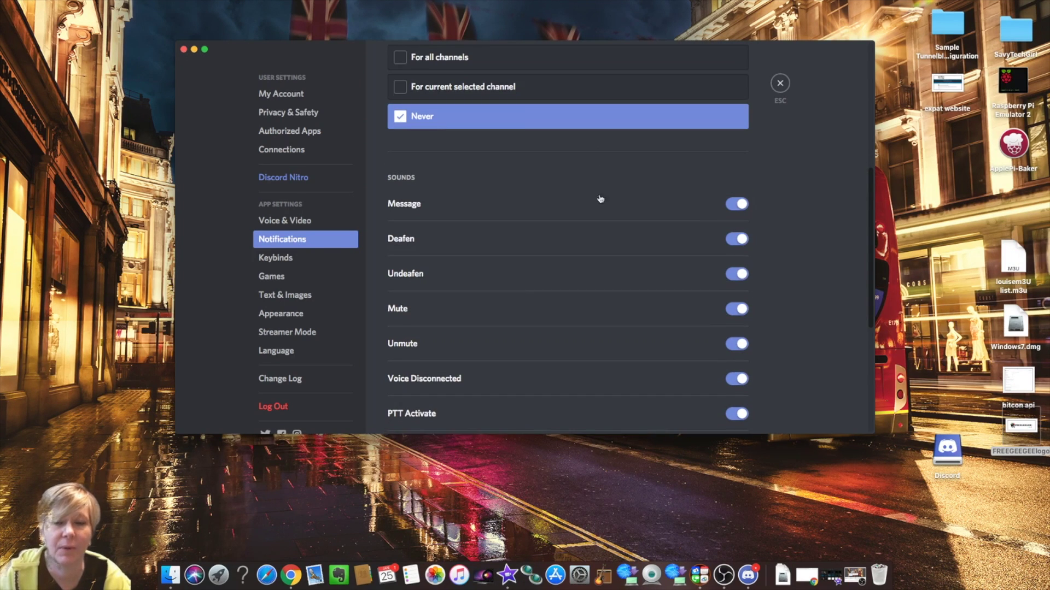
pyautogui.scroll(-8, 695, 251)
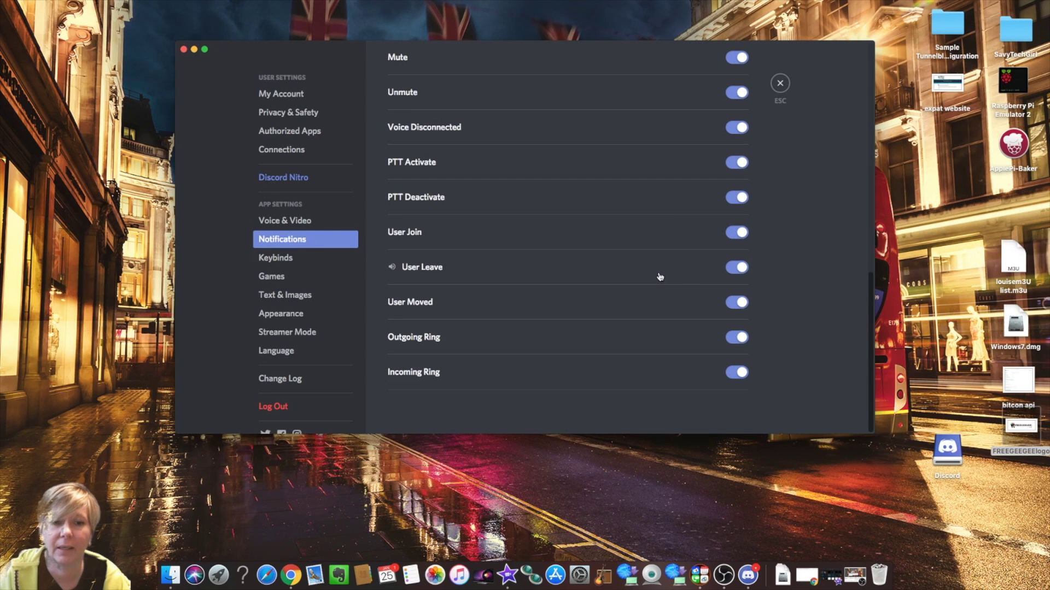
pyautogui.scroll(20, 660, 277)
pyautogui.scroll(-8, 660, 277)
pyautogui.scroll(-10, 660, 277)
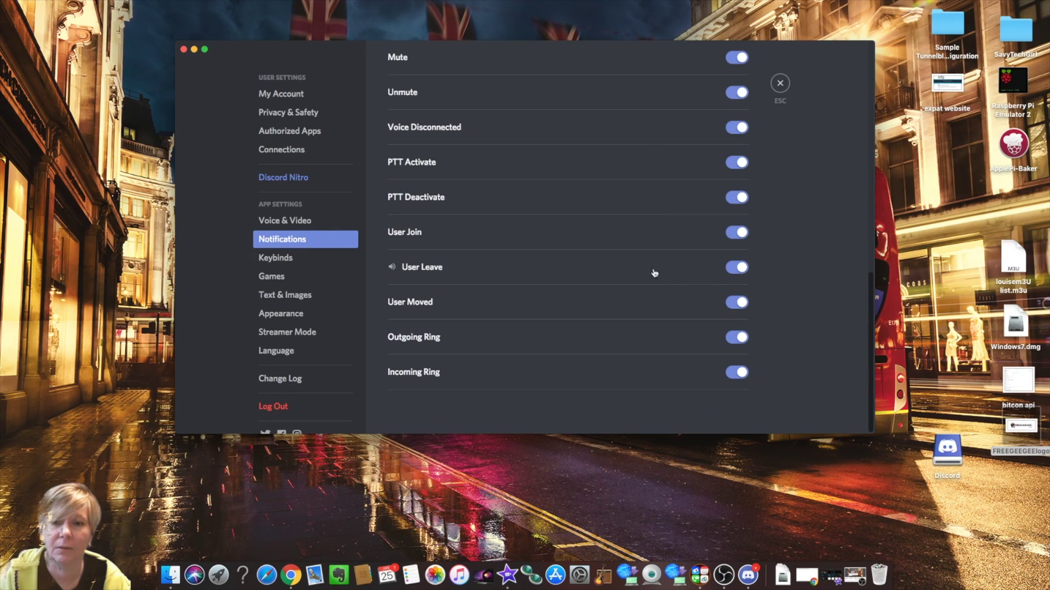
pyautogui.click(287, 282)
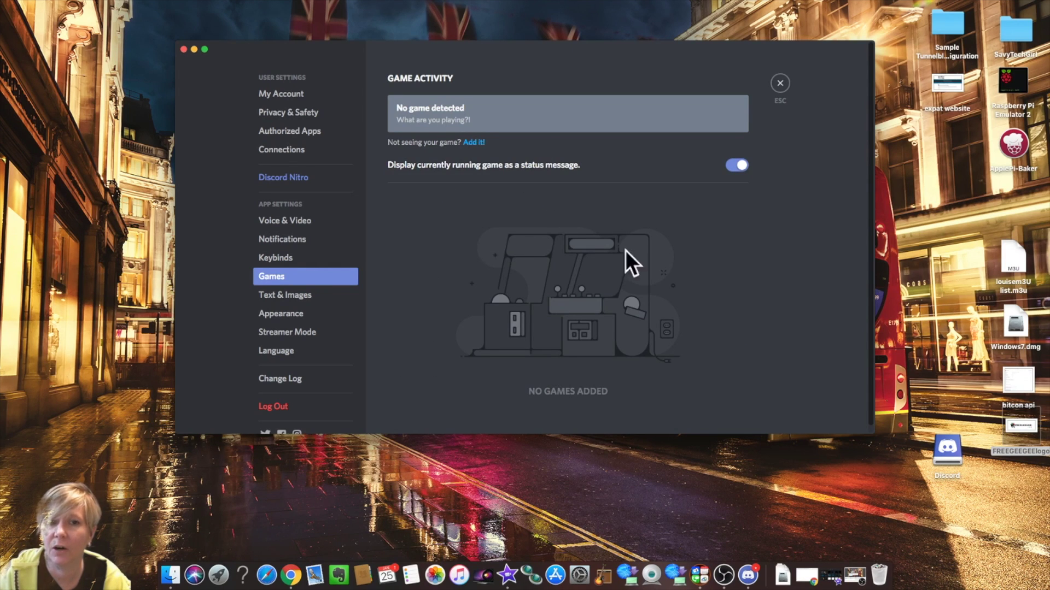
pyautogui.scroll(-1, 316, 205)
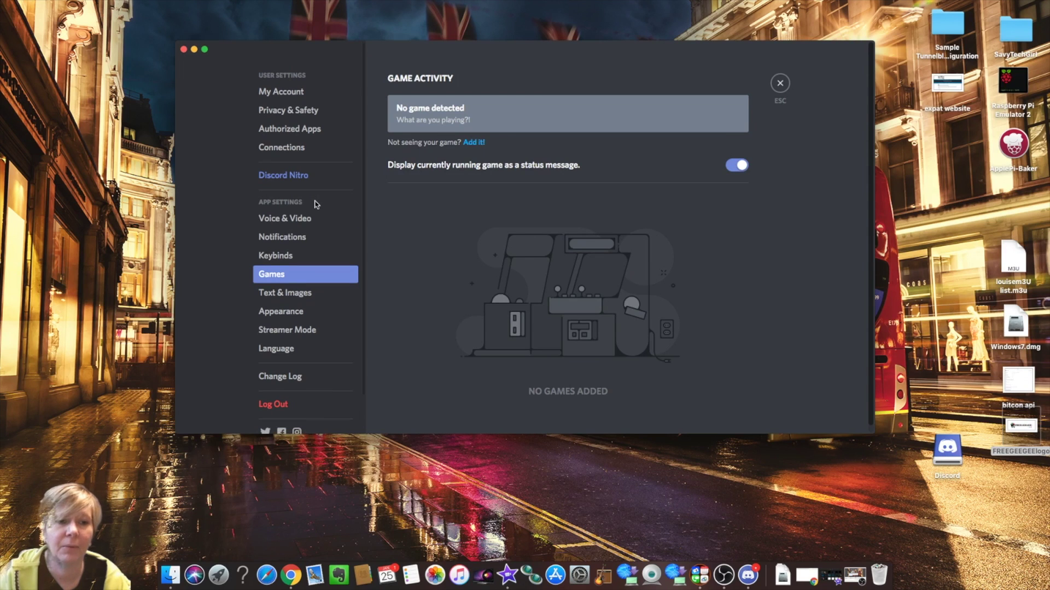
pyautogui.click(305, 296)
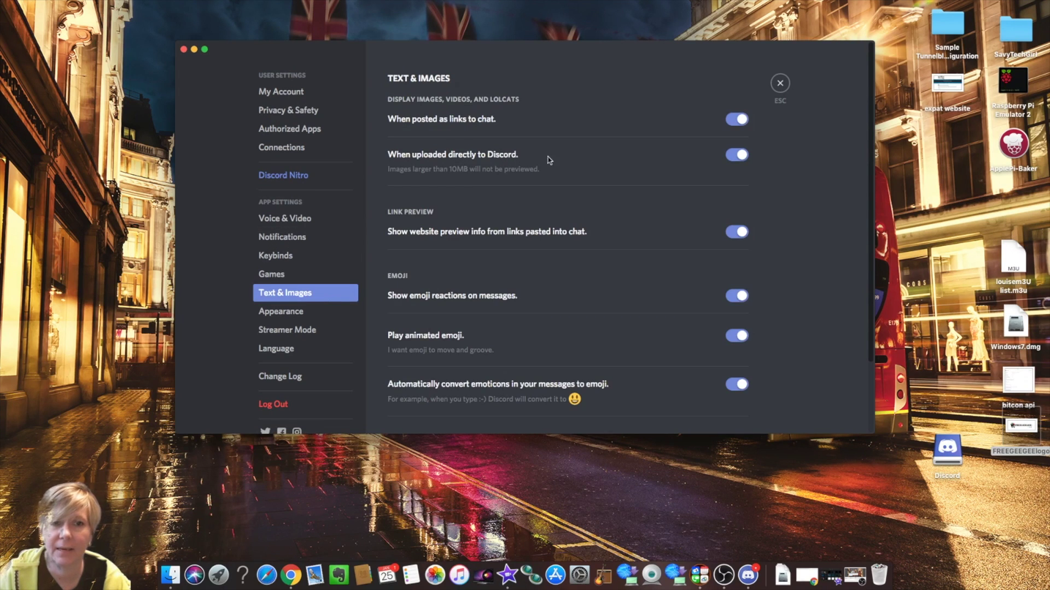
# - View the My Account and Language (English, US) pages, ending on Streamer Mode settings
pyautogui.scroll(-3, 577, 159)
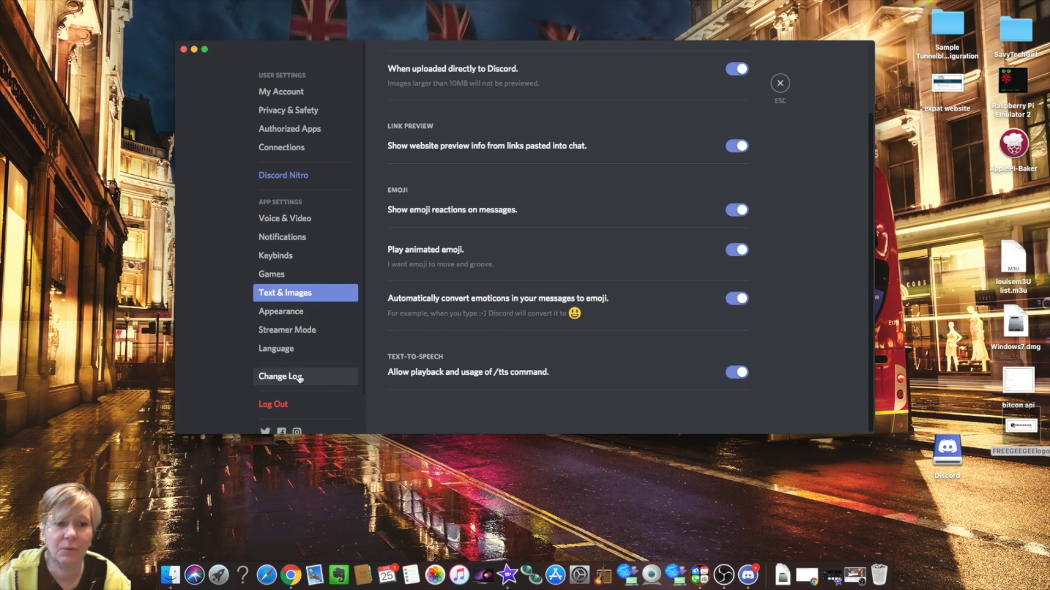
pyautogui.scroll(-2, 328, 262)
pyautogui.scroll(2, 335, 208)
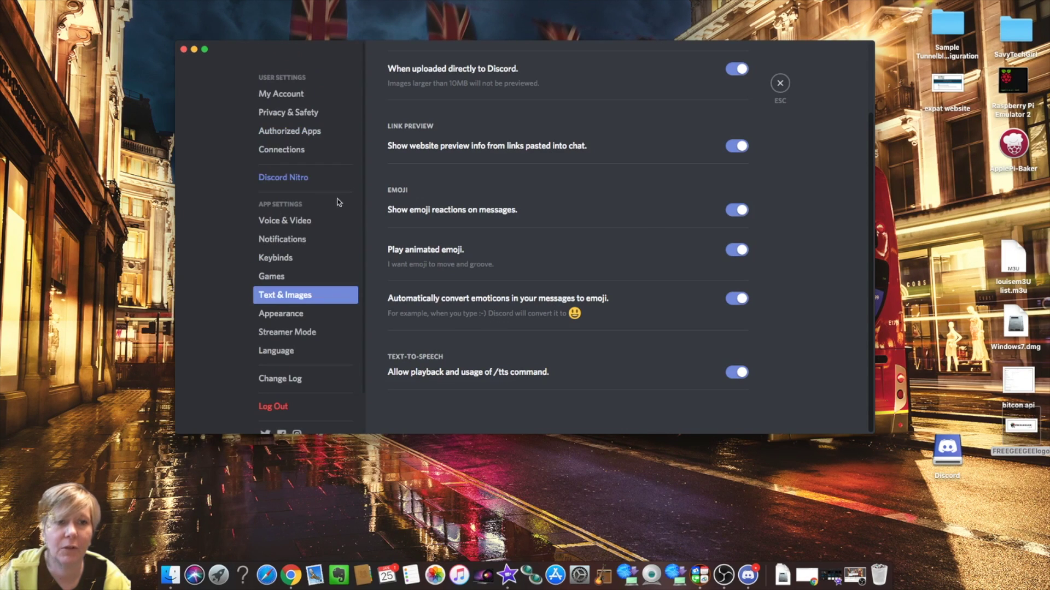
pyautogui.click(289, 96)
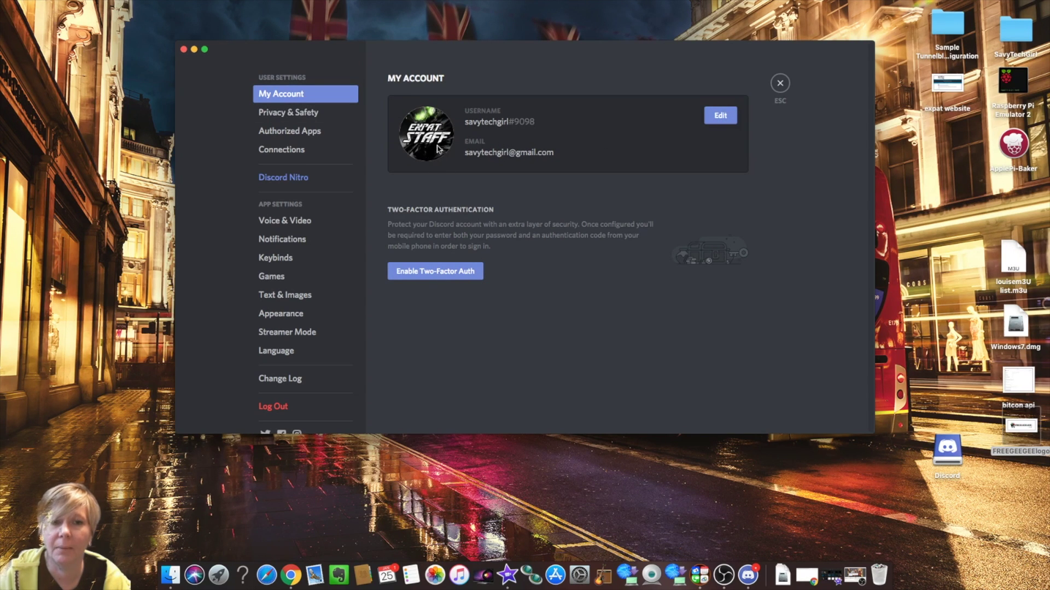
pyautogui.scroll(-2, 288, 182)
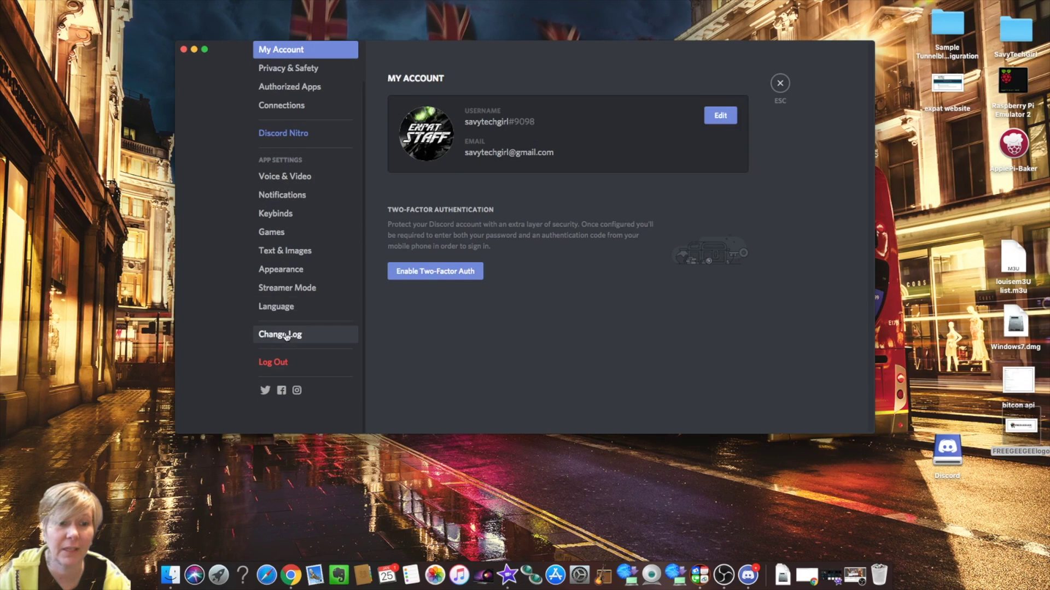
pyautogui.click(298, 310)
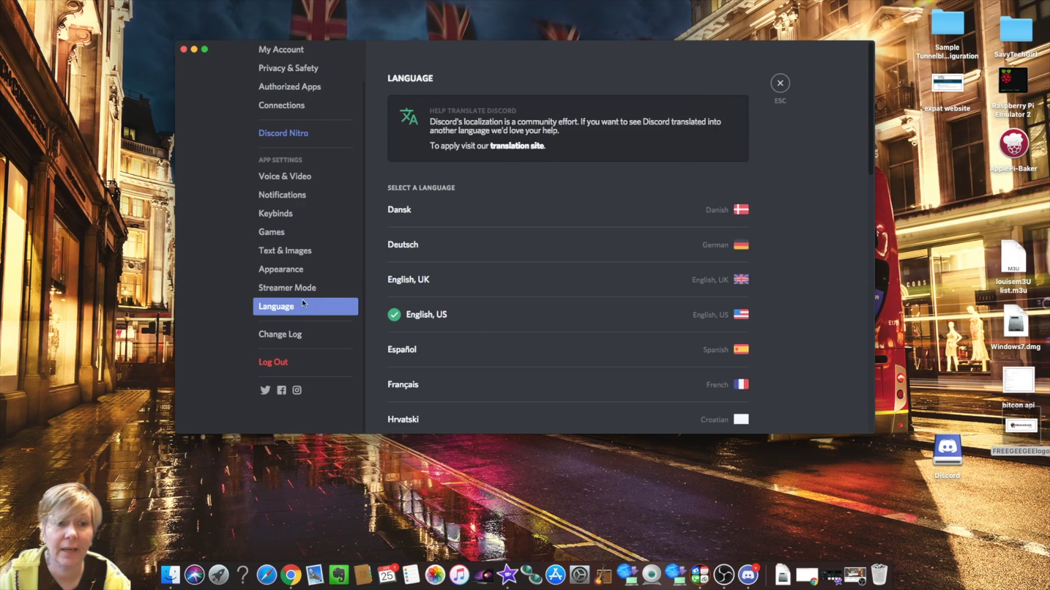
pyautogui.click(305, 293)
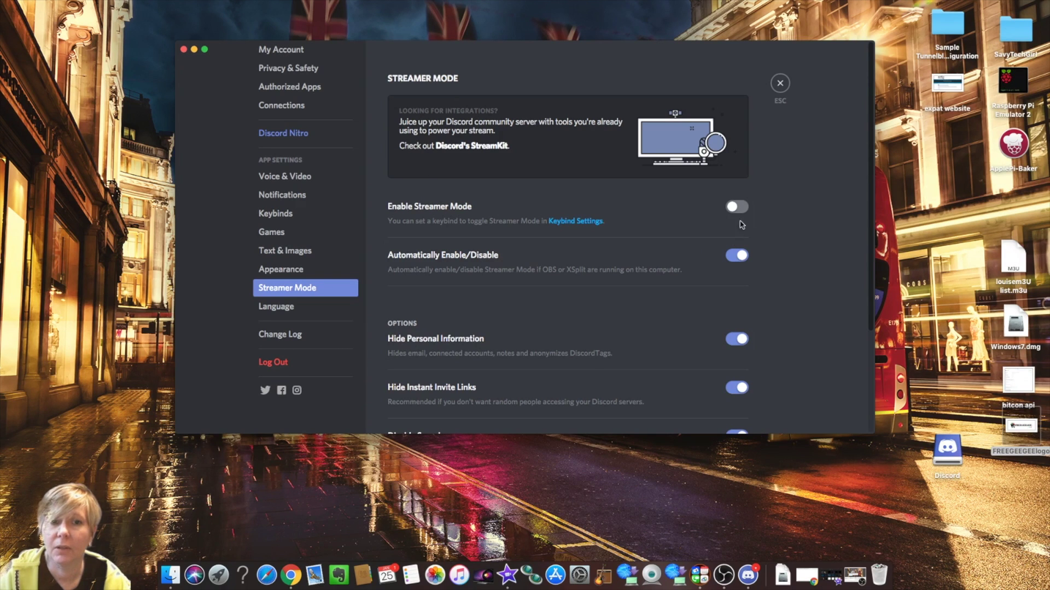
# - Turn on Streamer Mode with its privacy options kept on, and close User Settings
pyautogui.click(742, 208)
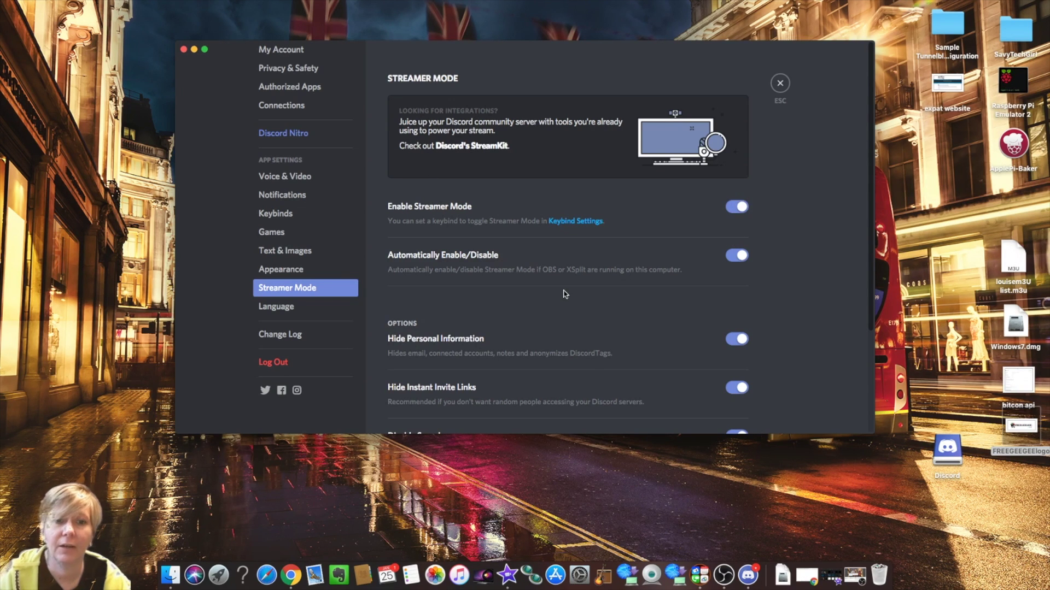
pyautogui.scroll(-5, 565, 294)
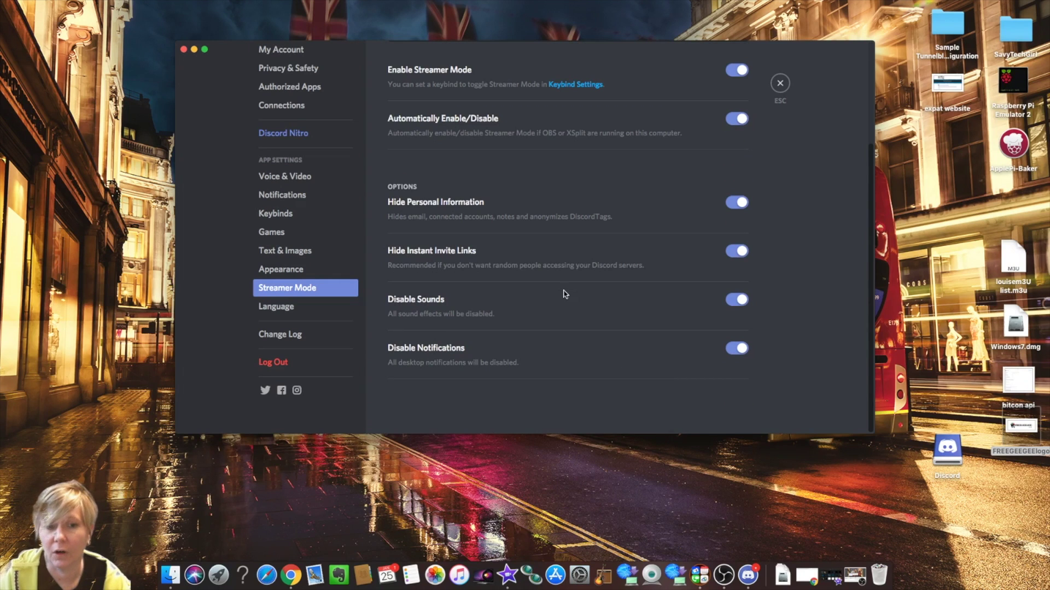
pyautogui.scroll(5, 574, 330)
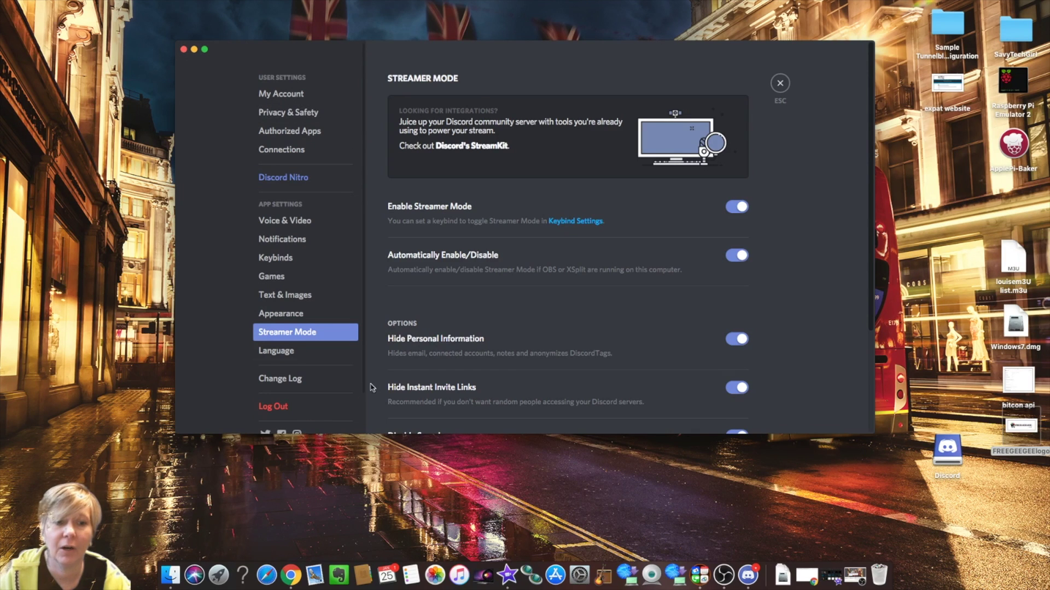
pyautogui.scroll(-5, 372, 388)
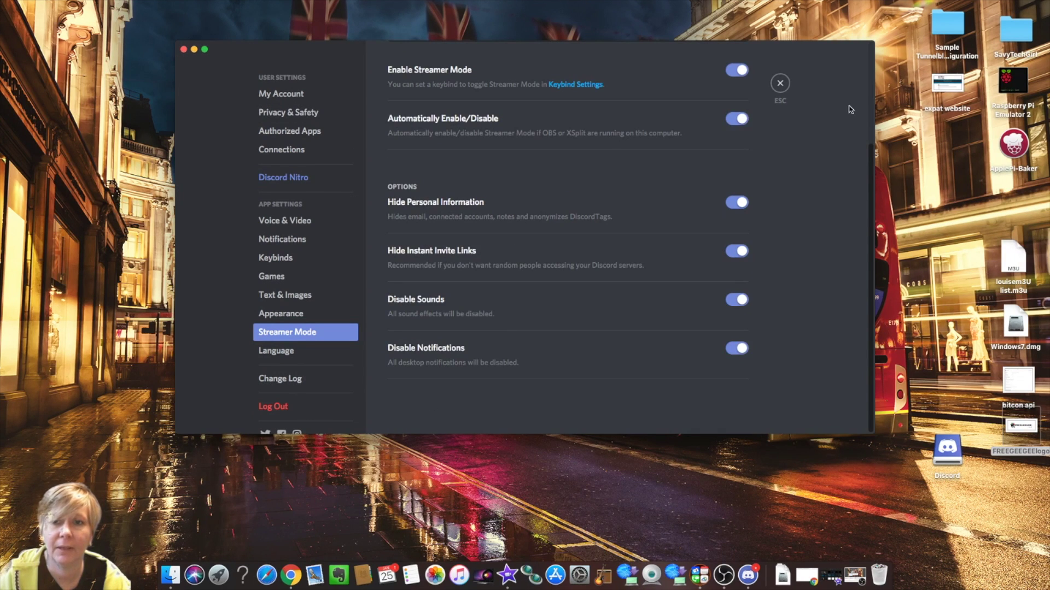
pyautogui.click(780, 83)
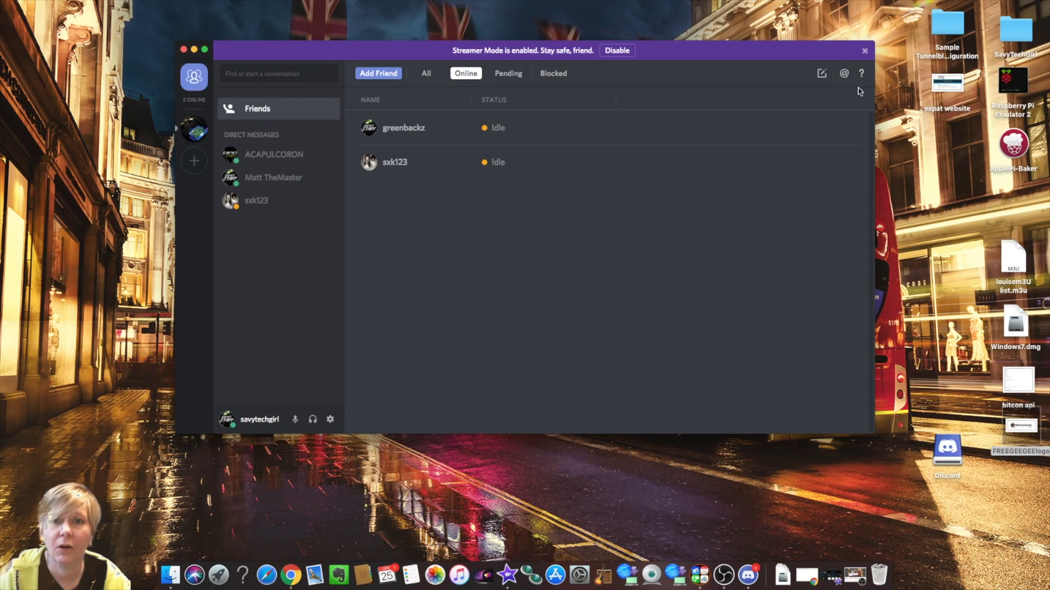
pyautogui.moveTo(814, 131)
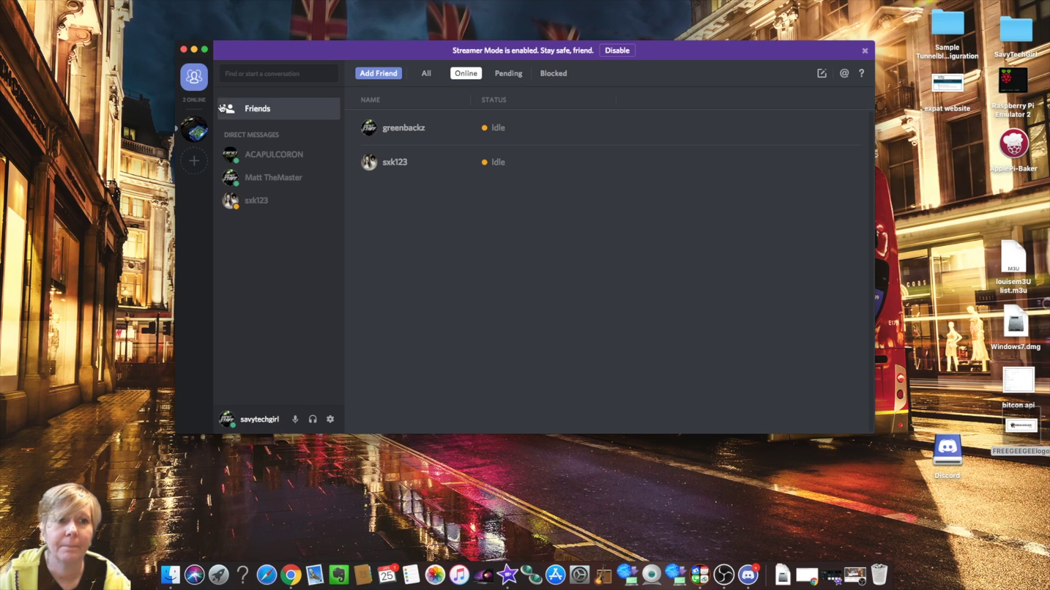
pyautogui.moveTo(310, 56); pyautogui.dragTo(313, 62)
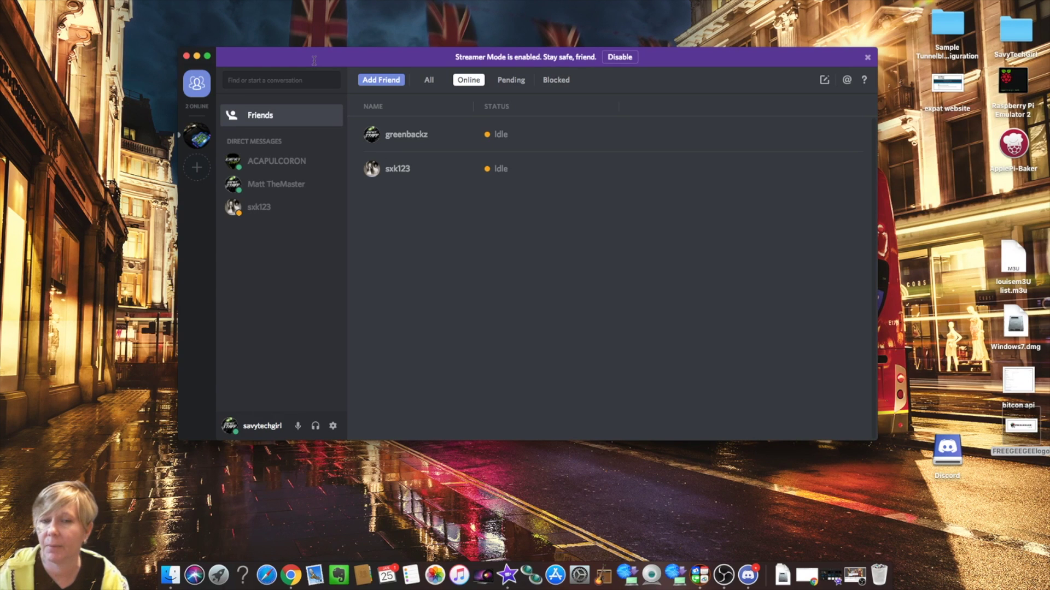
pyautogui.click(723, 574)
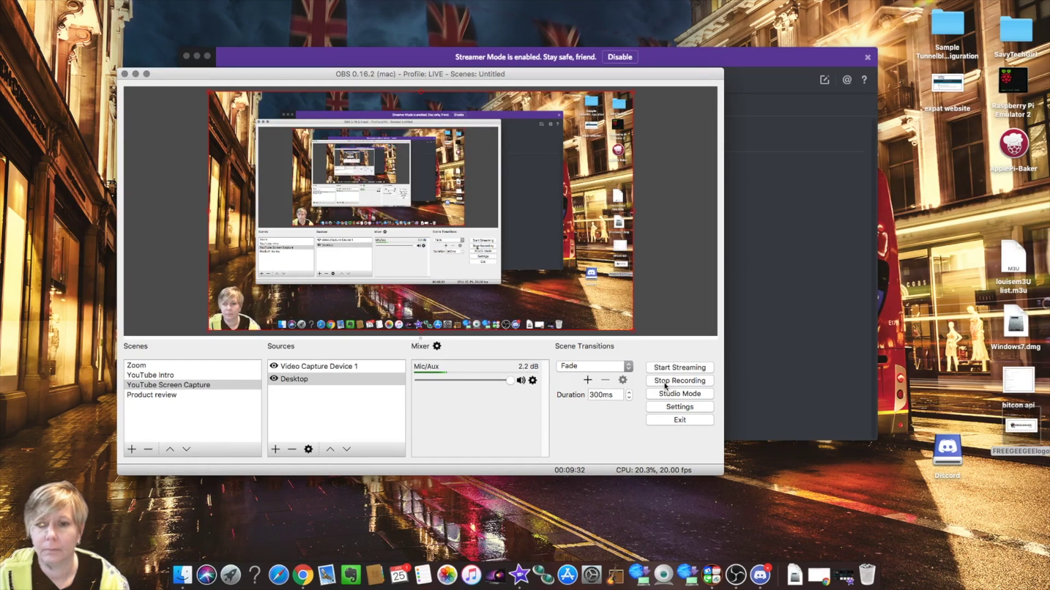
pyautogui.press('super+m')
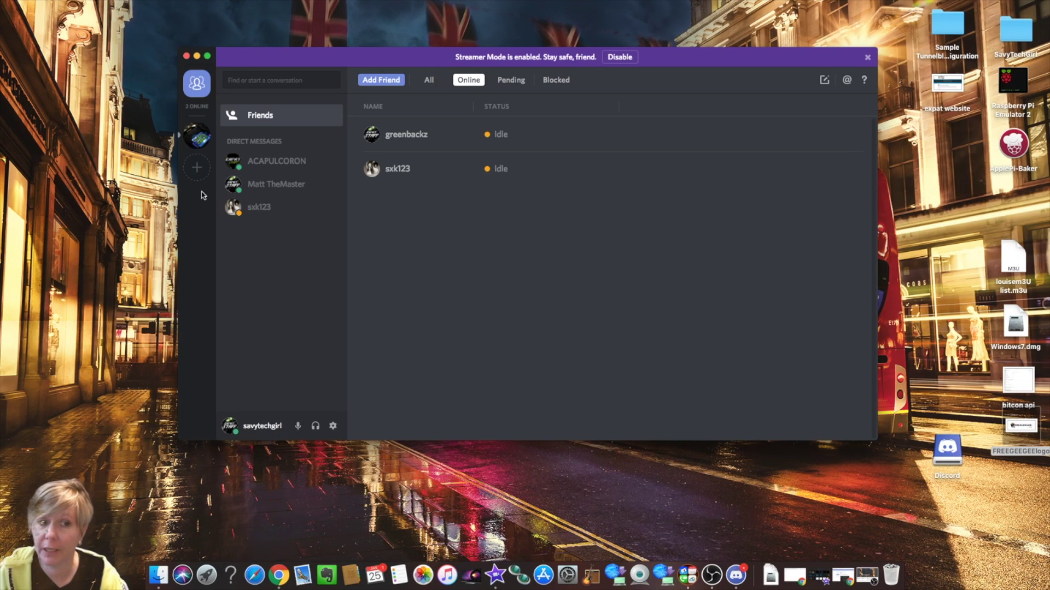
# - Open the add-server dialog, preview Join a Server, and go back to the create-or-join choice
pyautogui.click(197, 169)
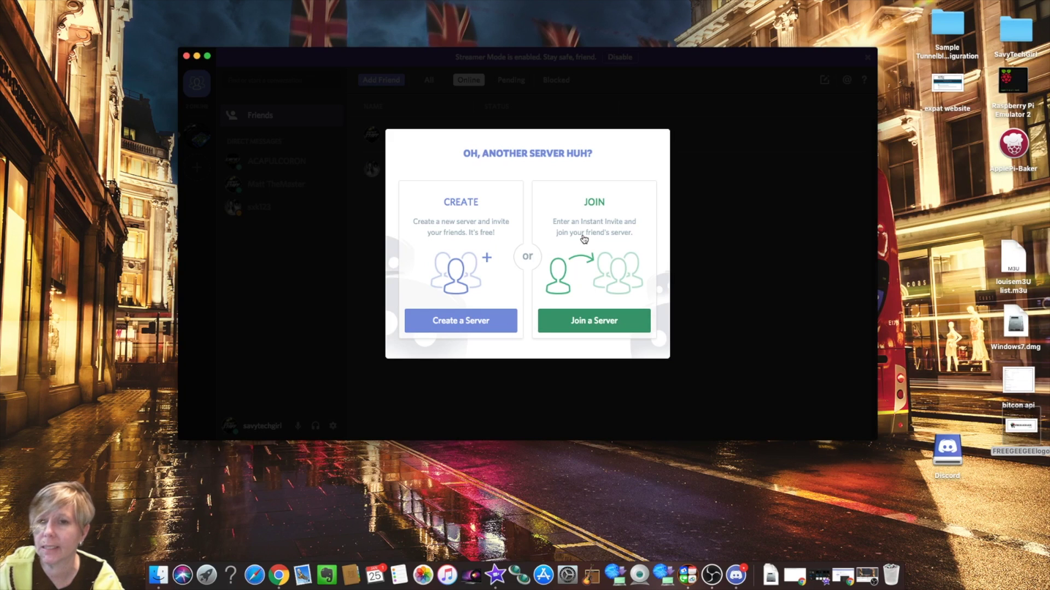
pyautogui.click(598, 327)
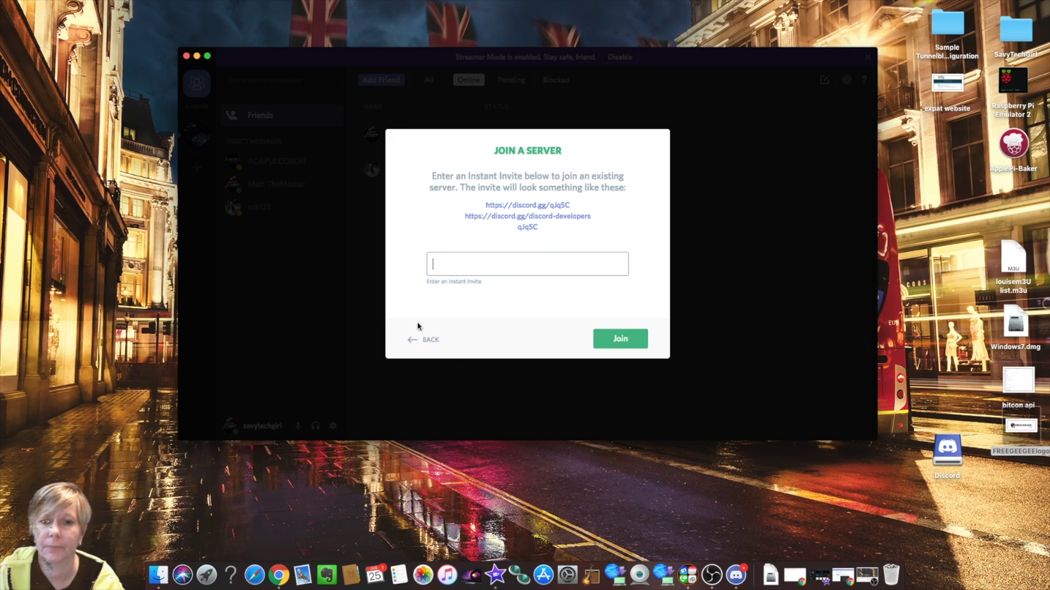
pyautogui.click(414, 341)
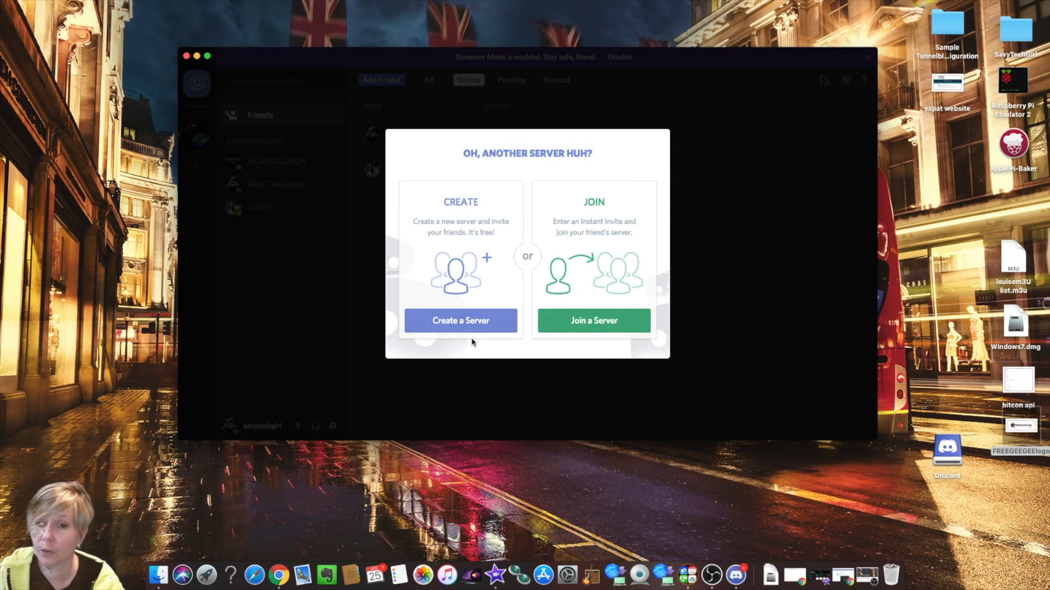
# - Start a brand-new server and name it RaspberryPi
pyautogui.click(460, 322)
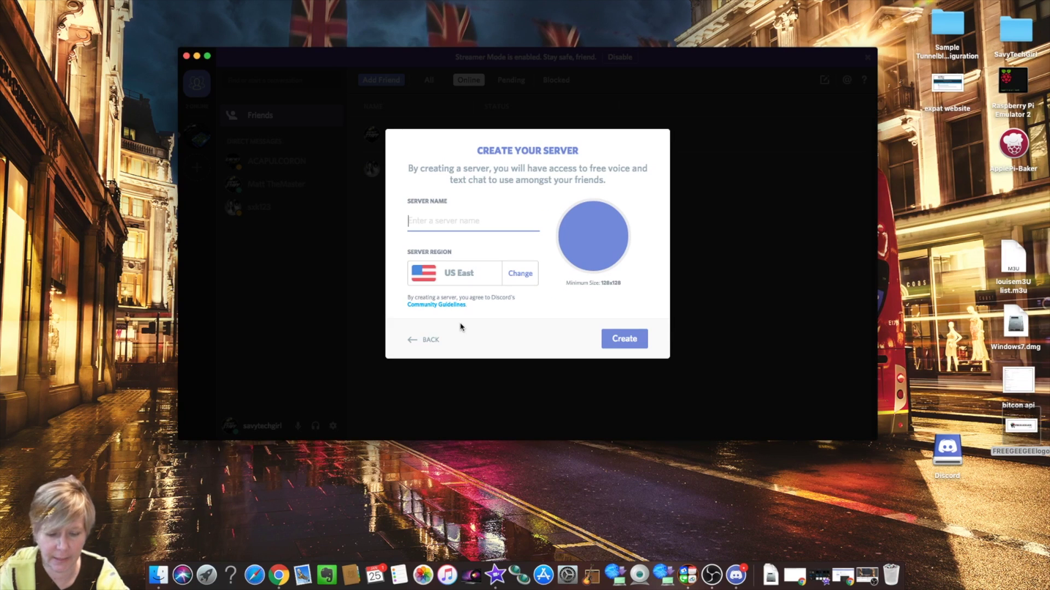
pyautogui.write('Raspb')
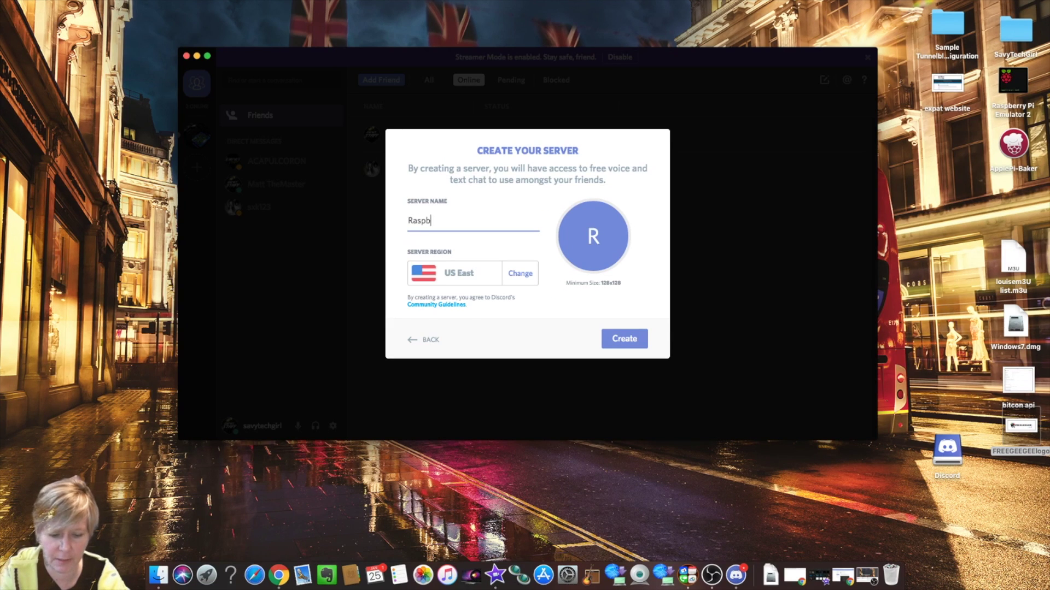
pyautogui.write('erryPo')
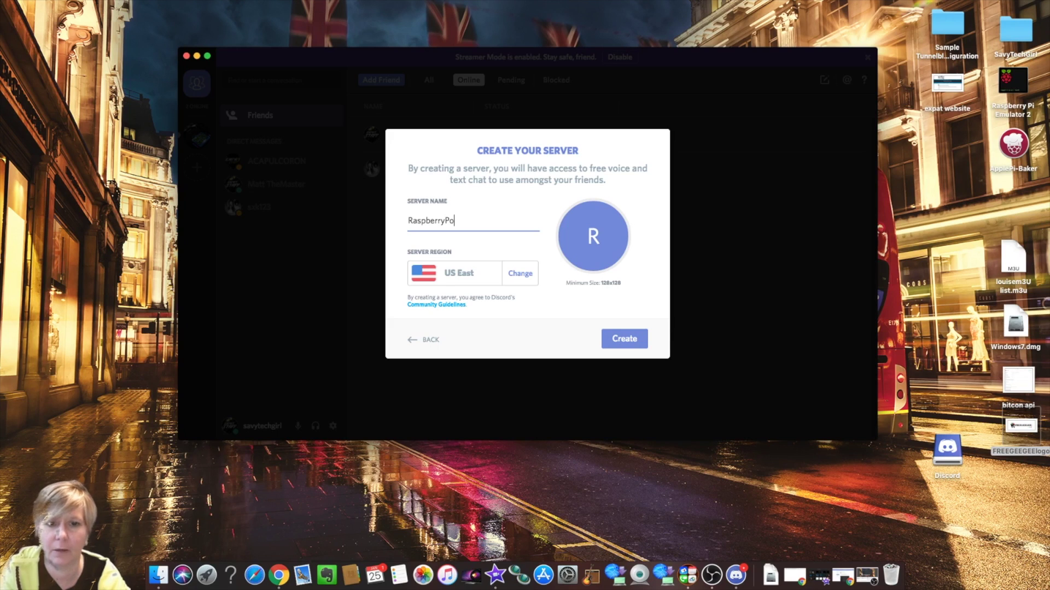
pyautogui.press('BackSpace')
pyautogui.write('i')
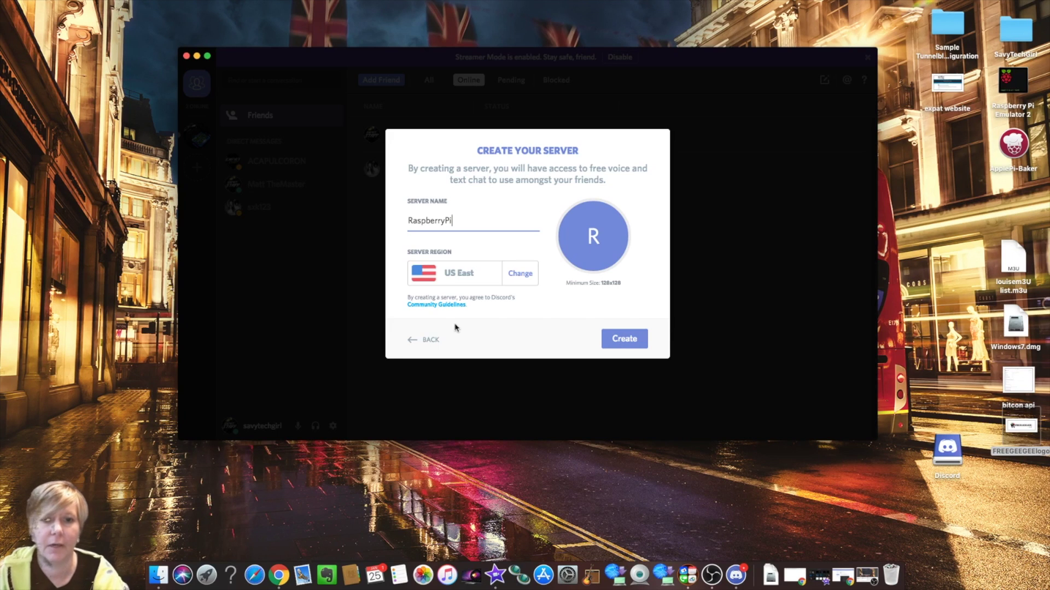
# - Set the server region to US East and create the server
pyautogui.click(506, 274)
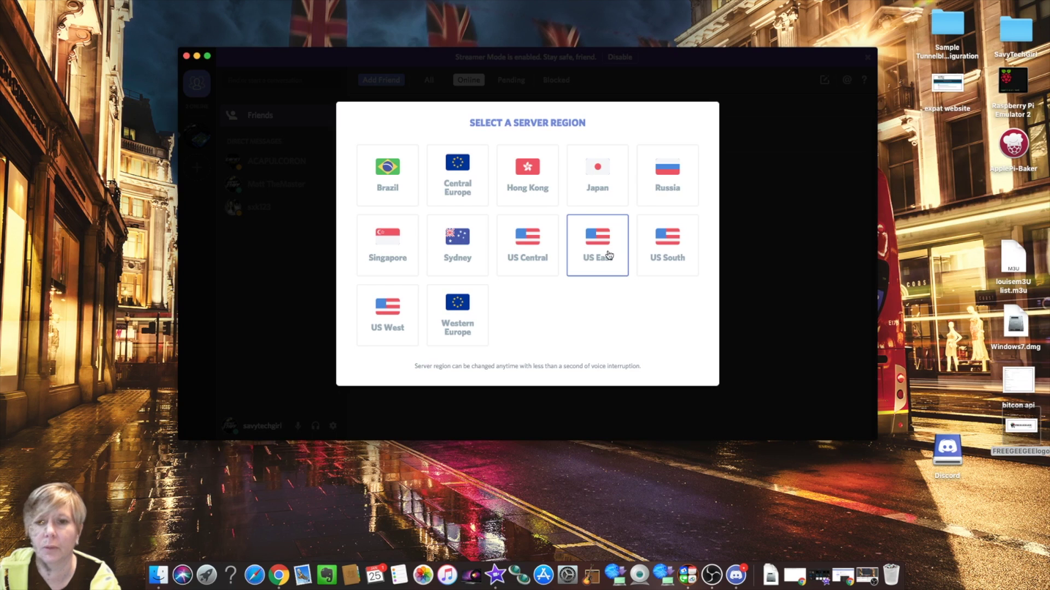
pyautogui.click(402, 319)
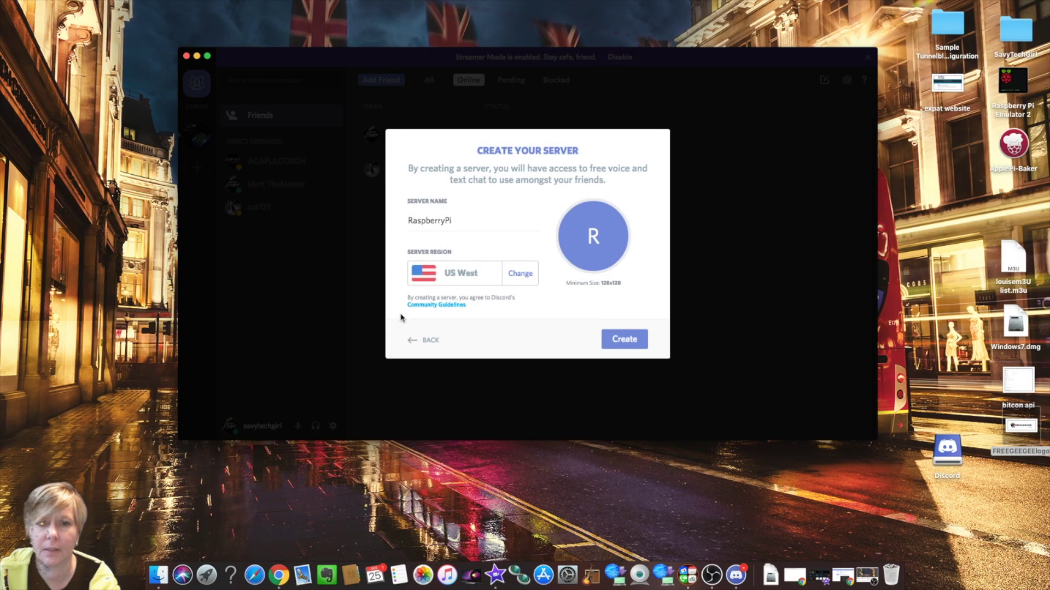
pyautogui.click(460, 282)
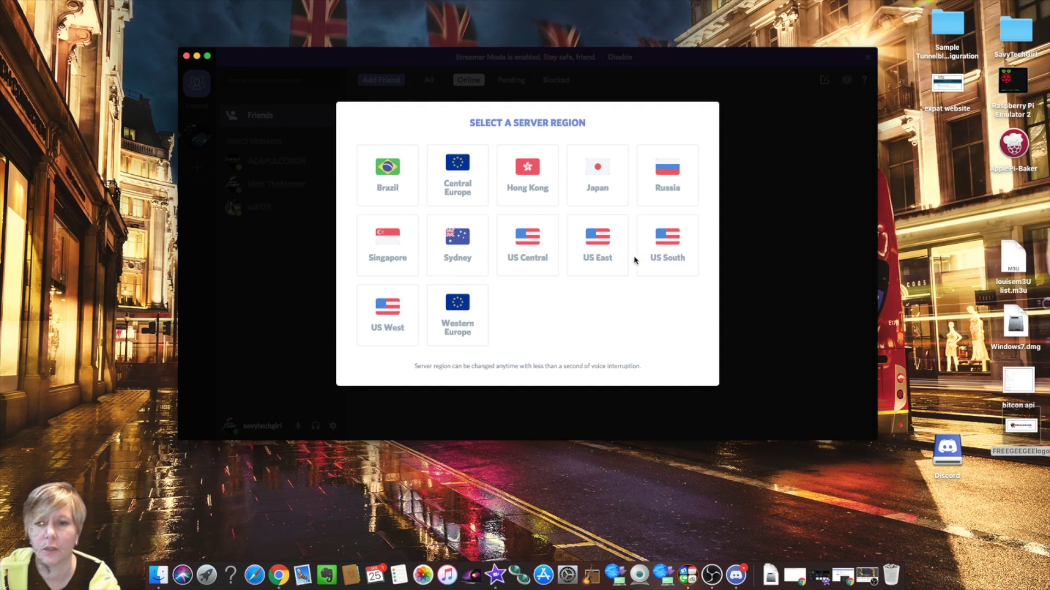
pyautogui.click(605, 252)
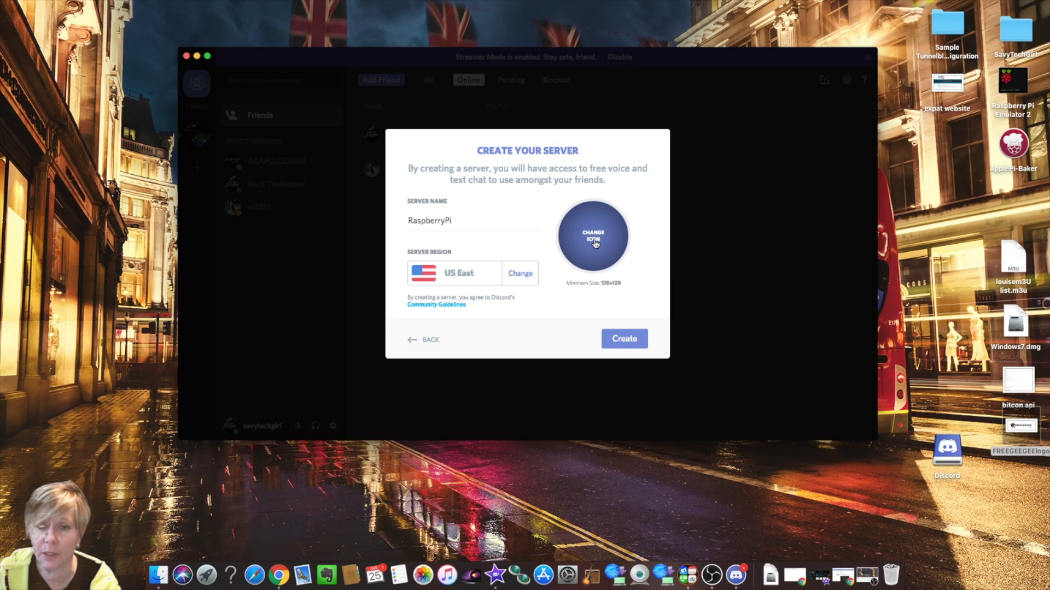
pyautogui.click(623, 339)
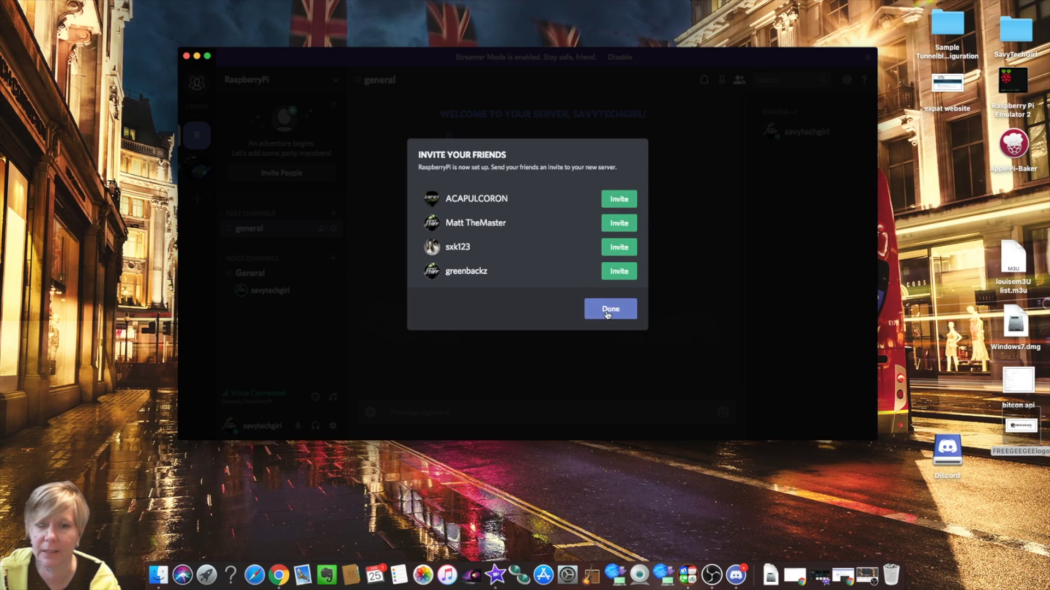
# - Skip inviting friends and start a new text channel in RaspberryPi
pyautogui.click(608, 310)
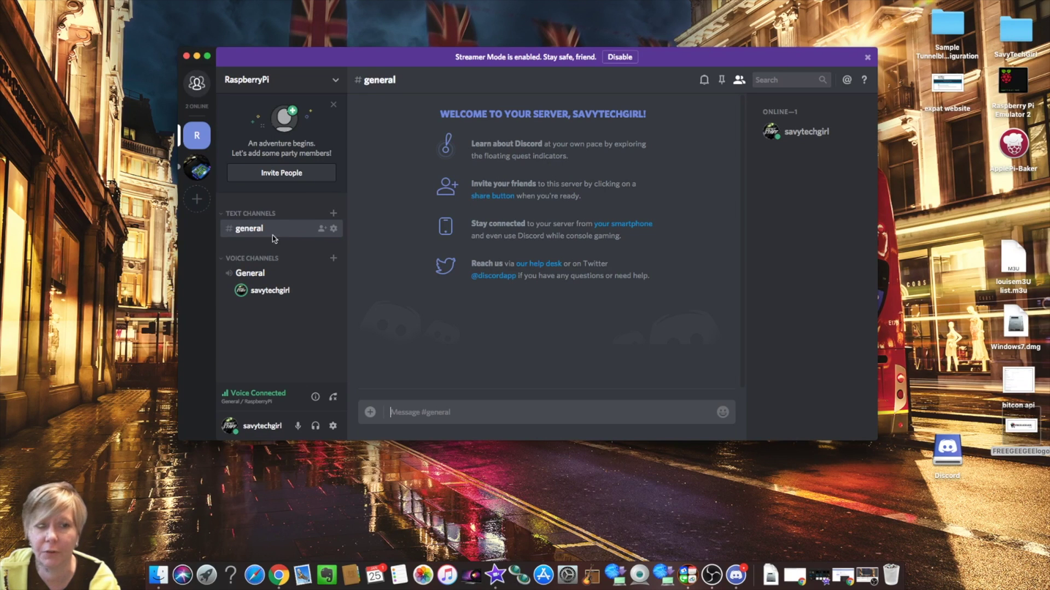
pyautogui.click(335, 217)
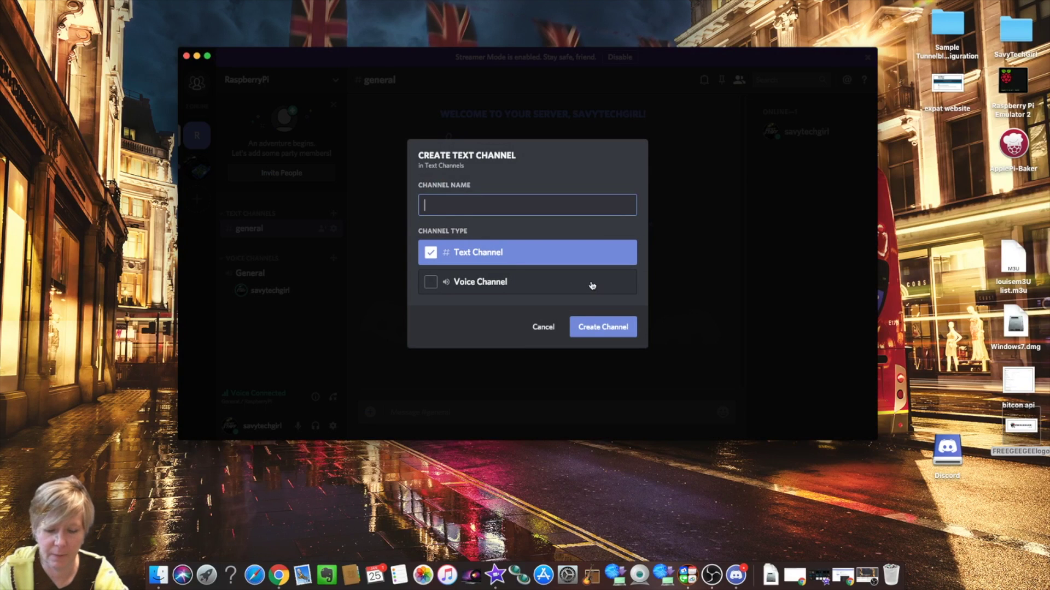
# - Name the new text channel Projects and create it
pyautogui.write('P')
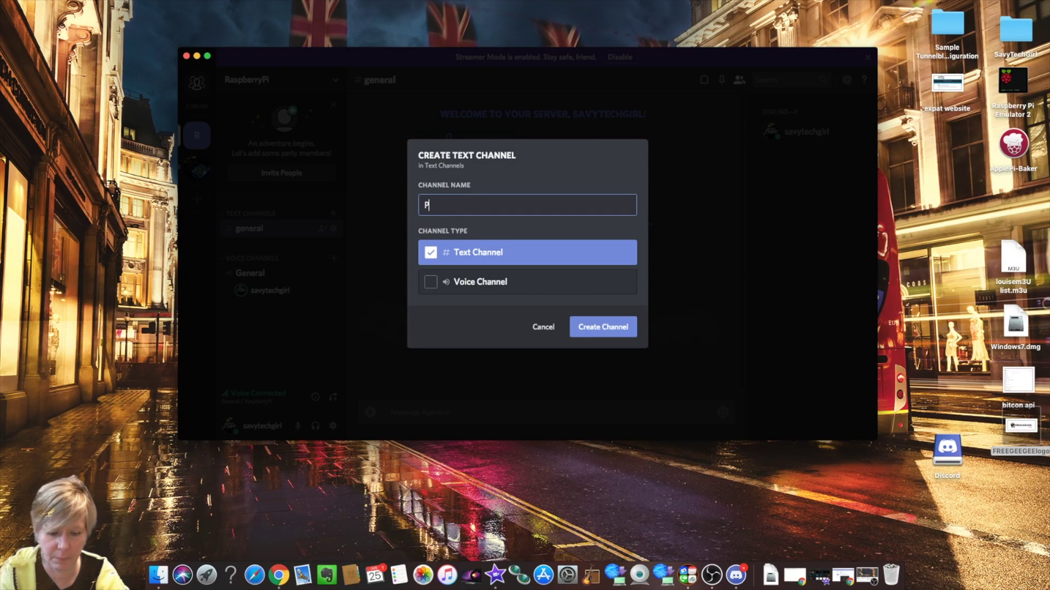
pyautogui.write('rojects')
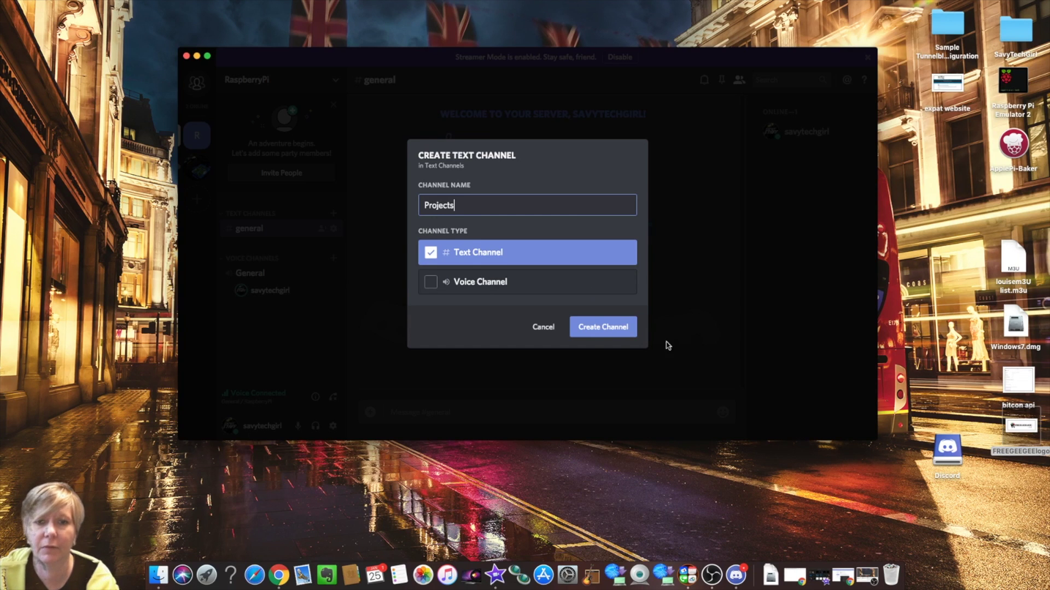
pyautogui.click(604, 331)
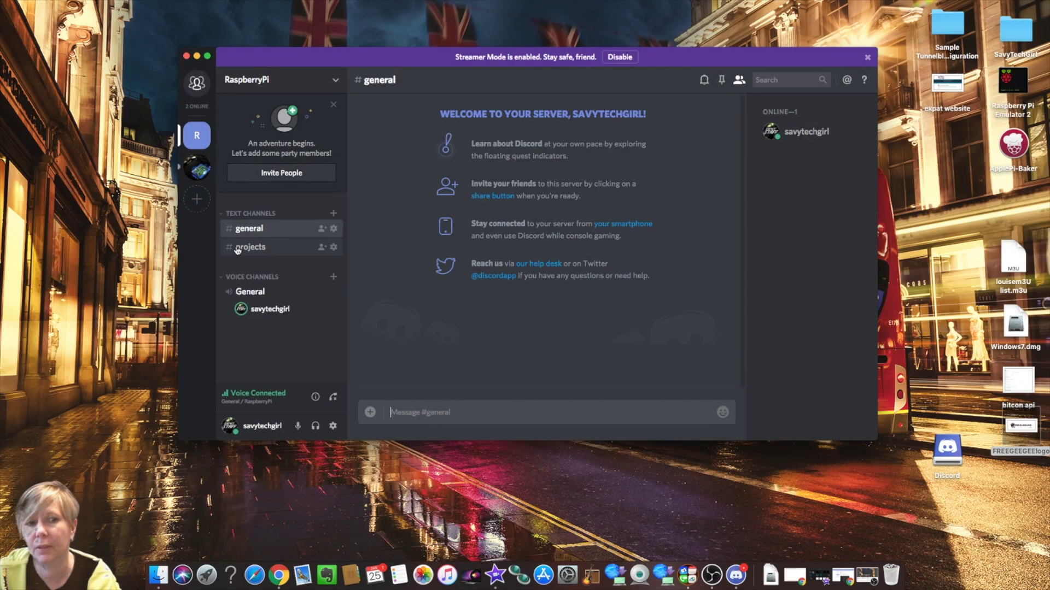